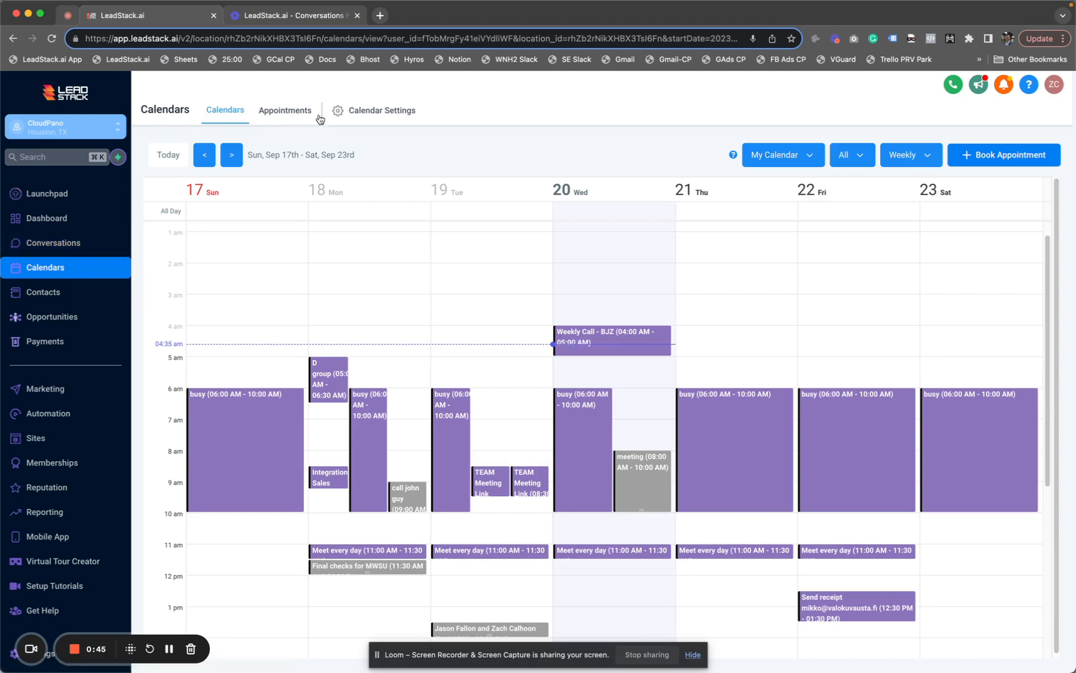
# Glance at the Appointments list, then return to the weekly calendar view
pyautogui.click(286, 120)
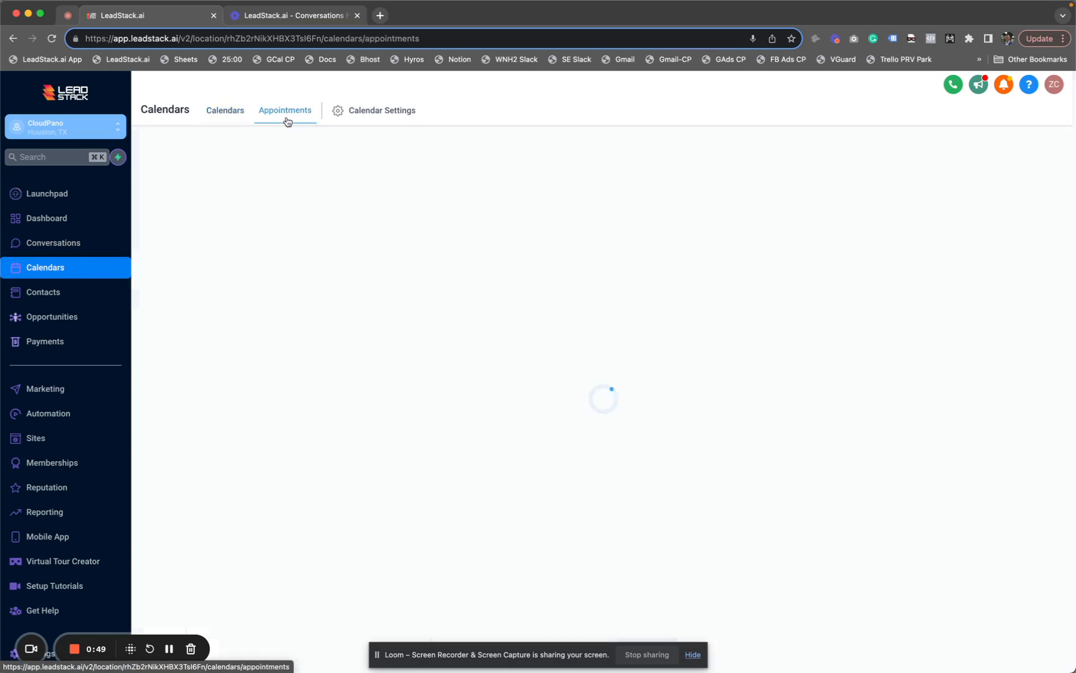
pyautogui.click(226, 114)
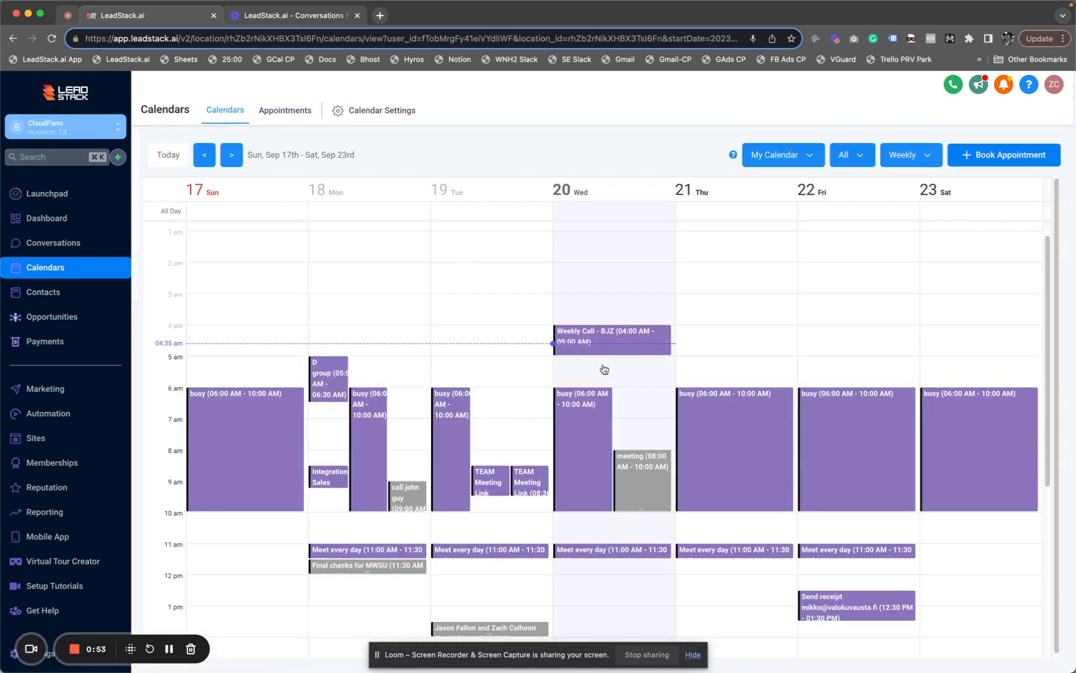
pyautogui.scroll(-1, 639, 495)
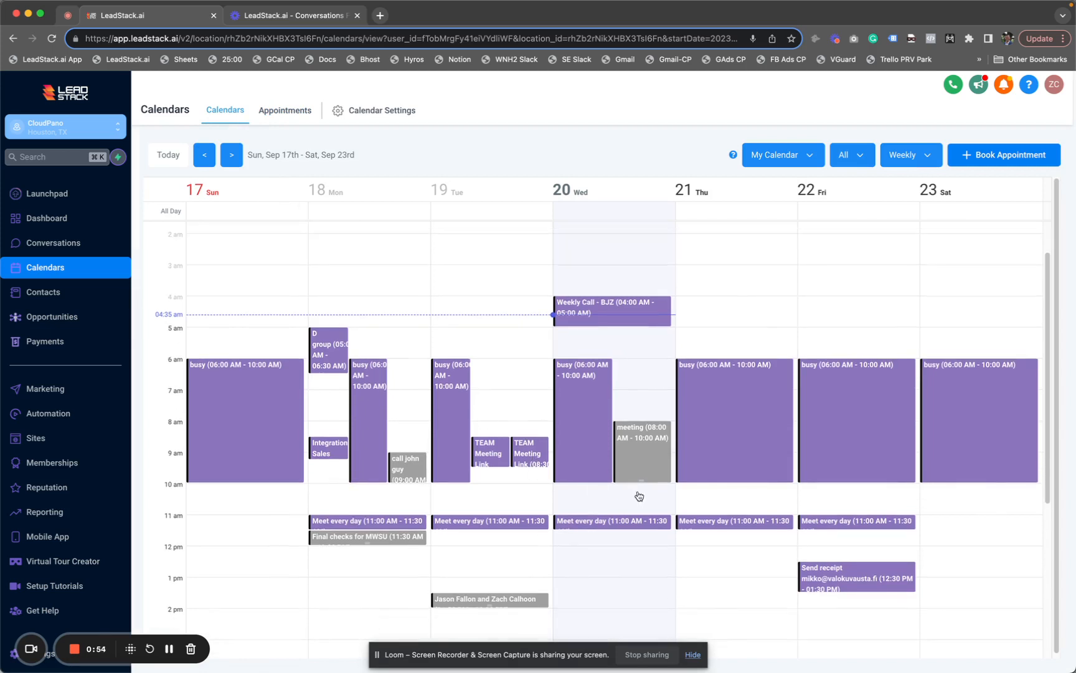
# Check the My Calendar choices without changing them, then bring up the booked appointments list
pyautogui.click(806, 159)
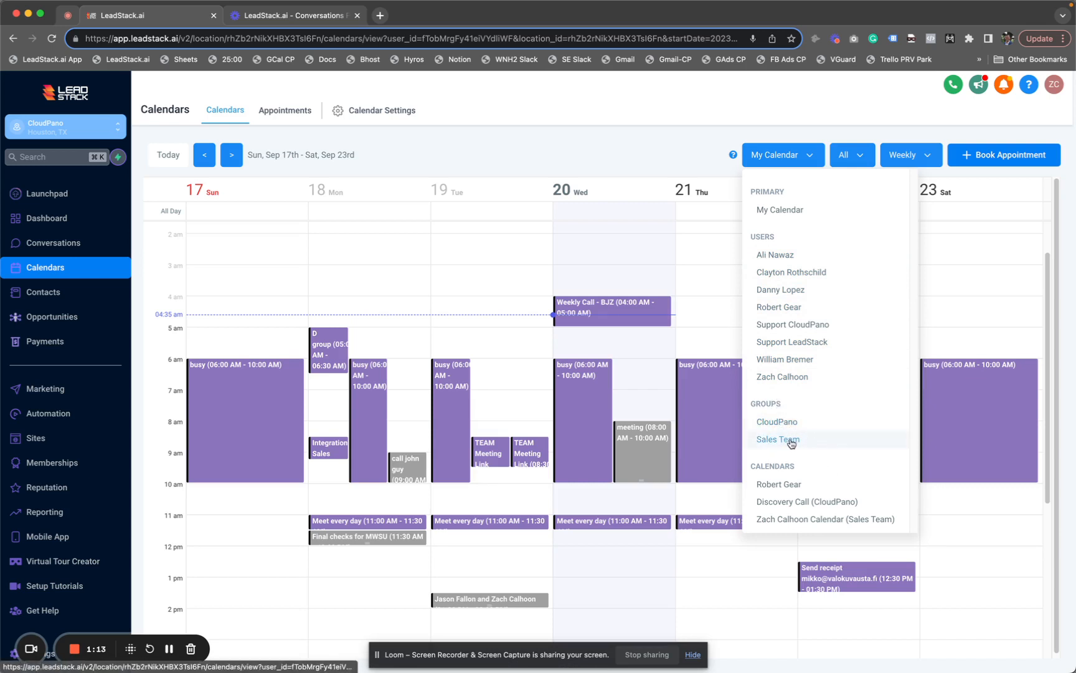
pyautogui.click(686, 157)
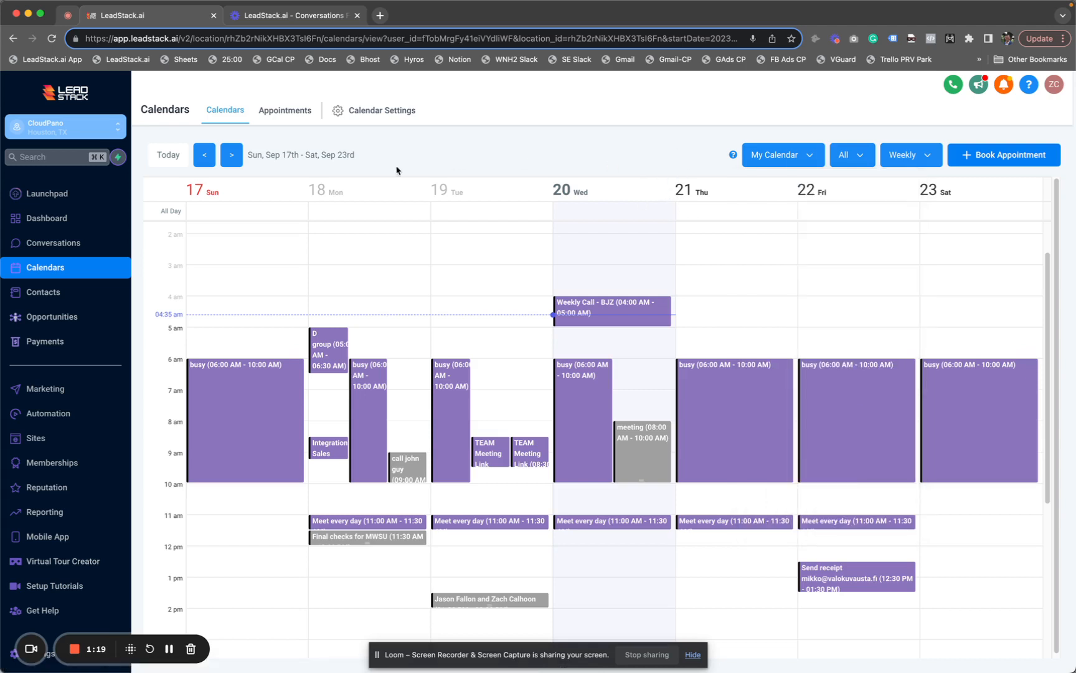
pyautogui.click(285, 117)
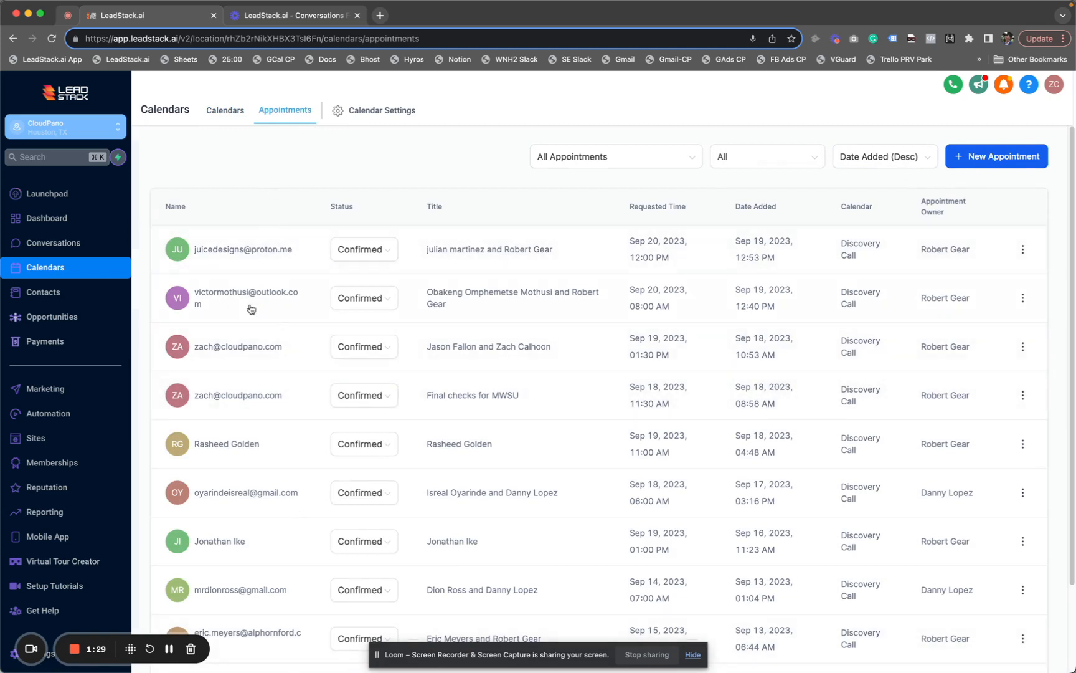
# Scroll the appointments table, check the All Appointments filter unchanged, then go to Calendar Settings
pyautogui.scroll(-1, 261, 304)
pyautogui.scroll(-3, 260, 304)
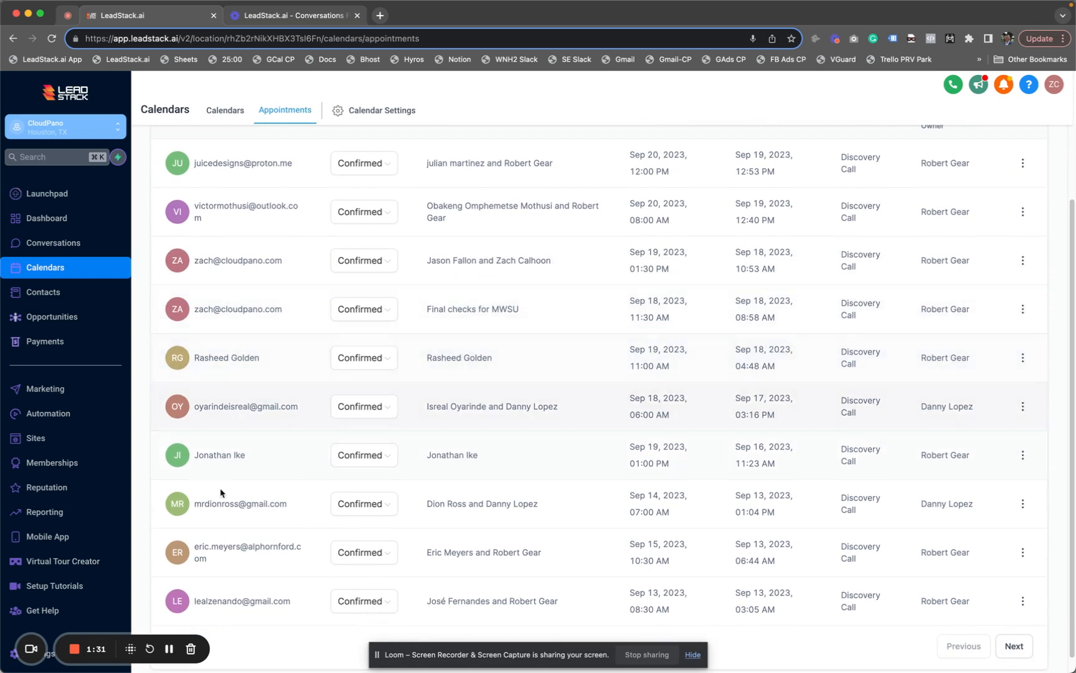
pyautogui.scroll(4, 225, 530)
pyautogui.scroll(1, 228, 563)
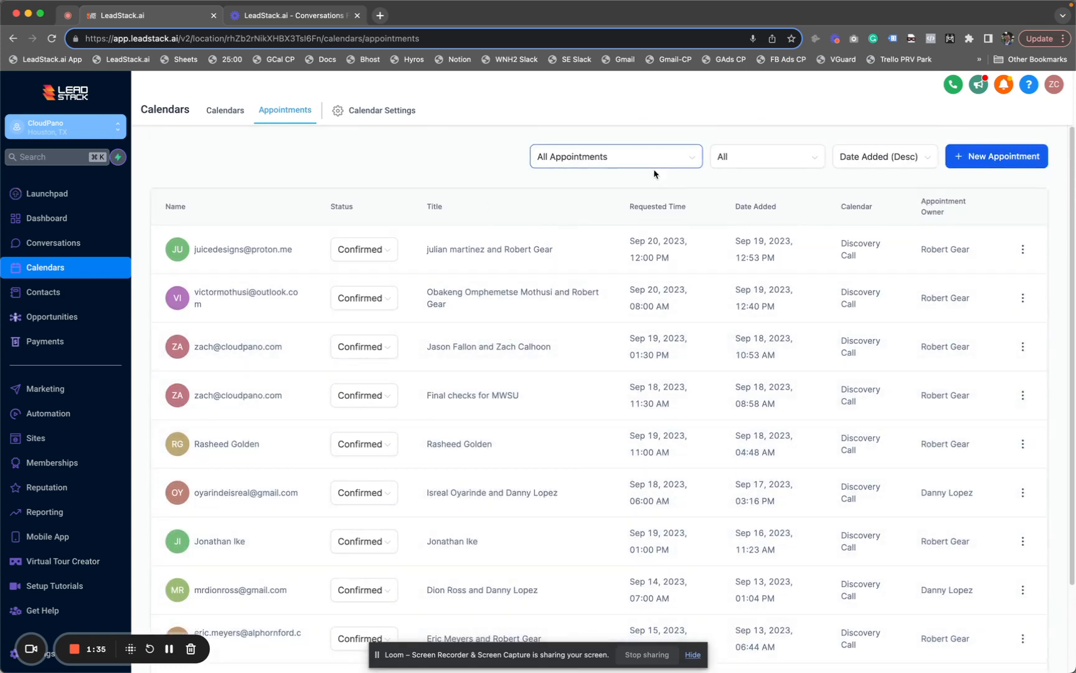
pyautogui.click(675, 163)
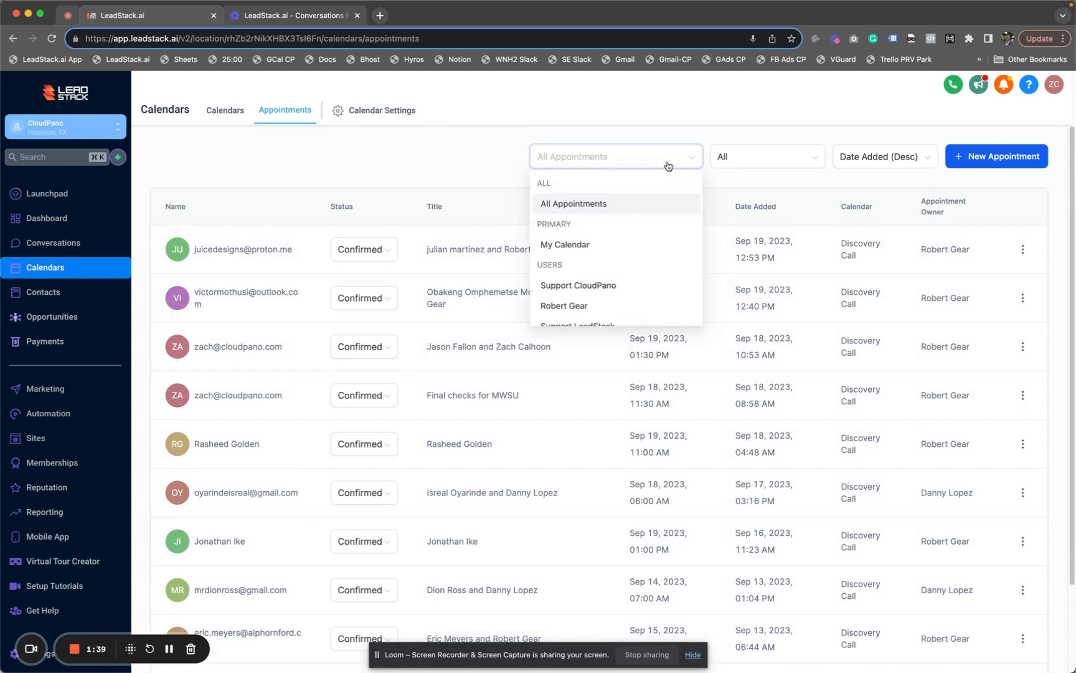
pyautogui.click(499, 167)
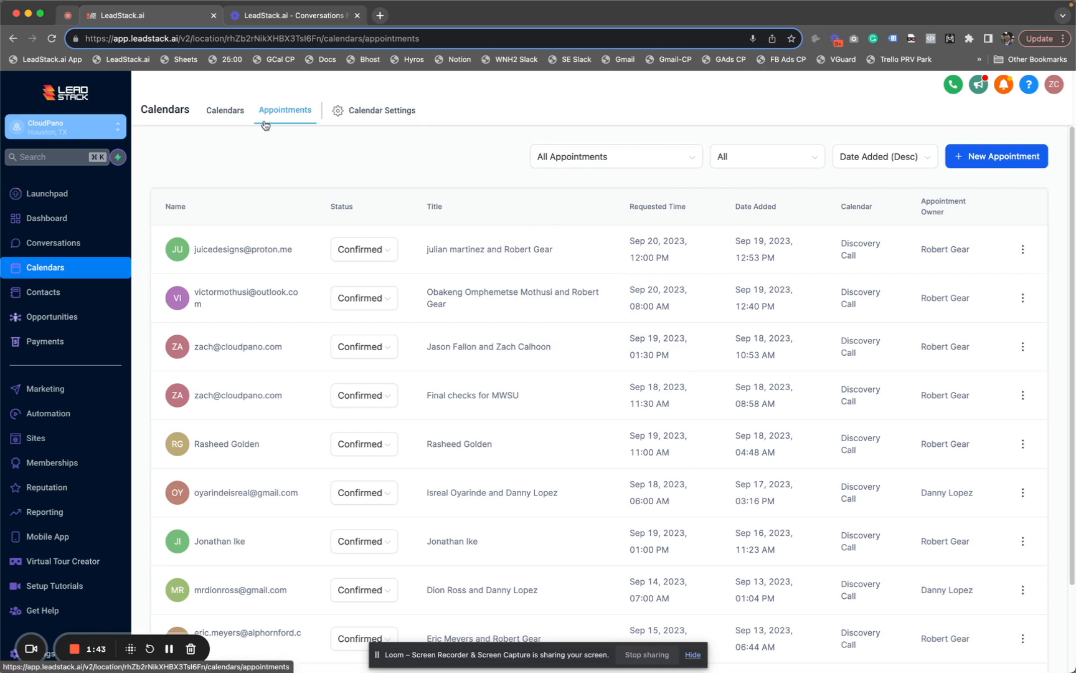
pyautogui.click(360, 114)
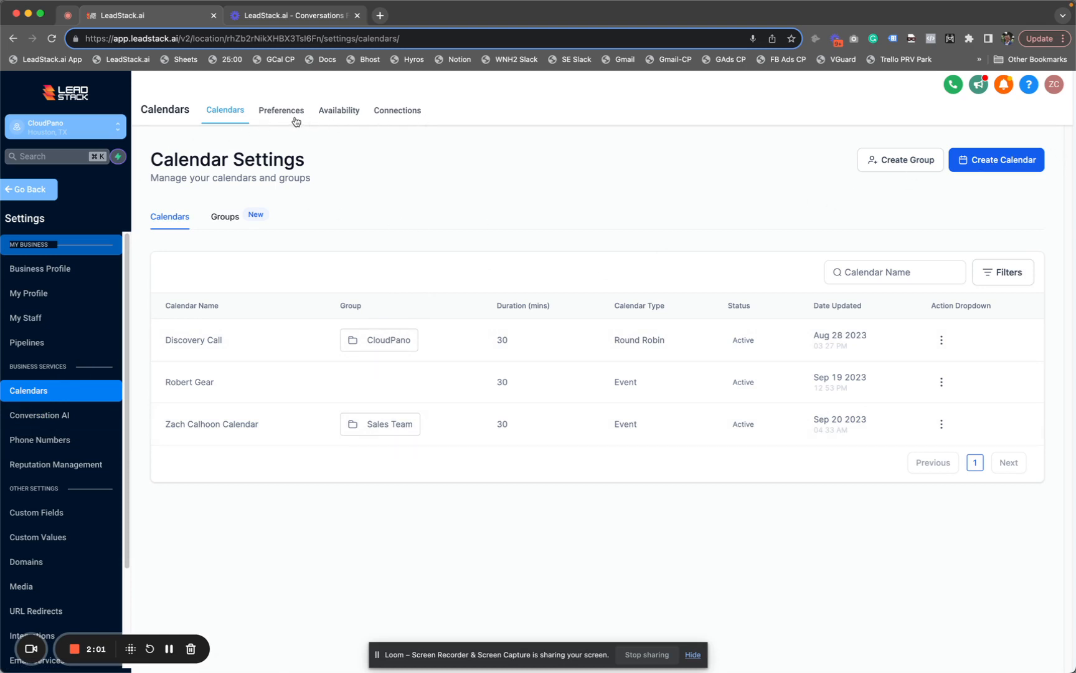
pyautogui.click(393, 119)
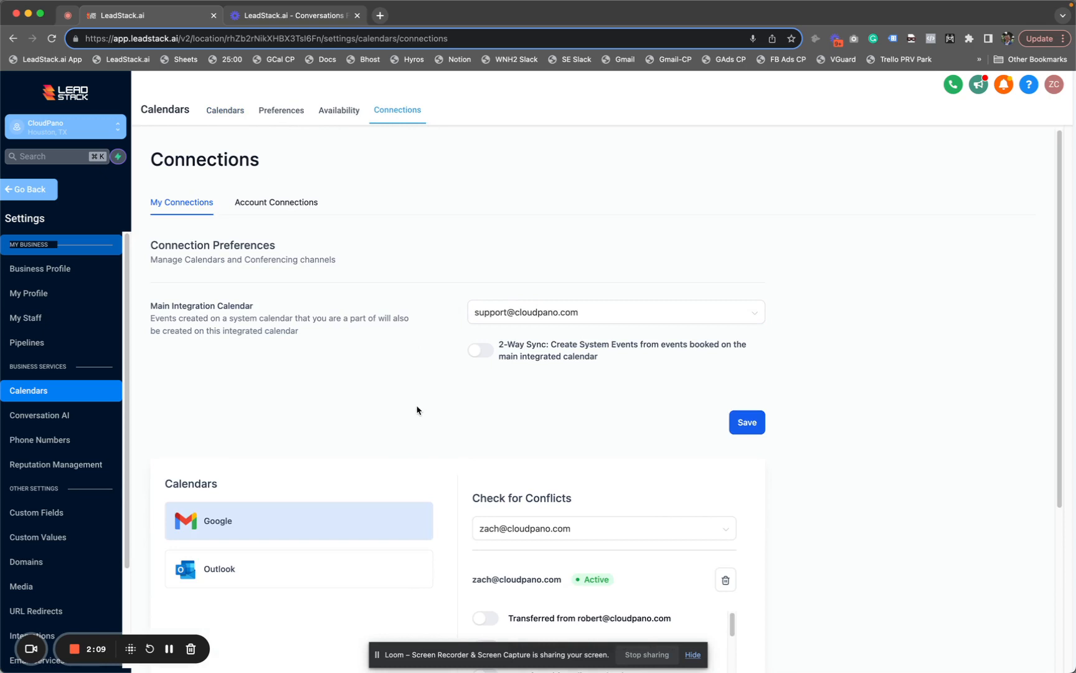
pyautogui.scroll(-3, 418, 406)
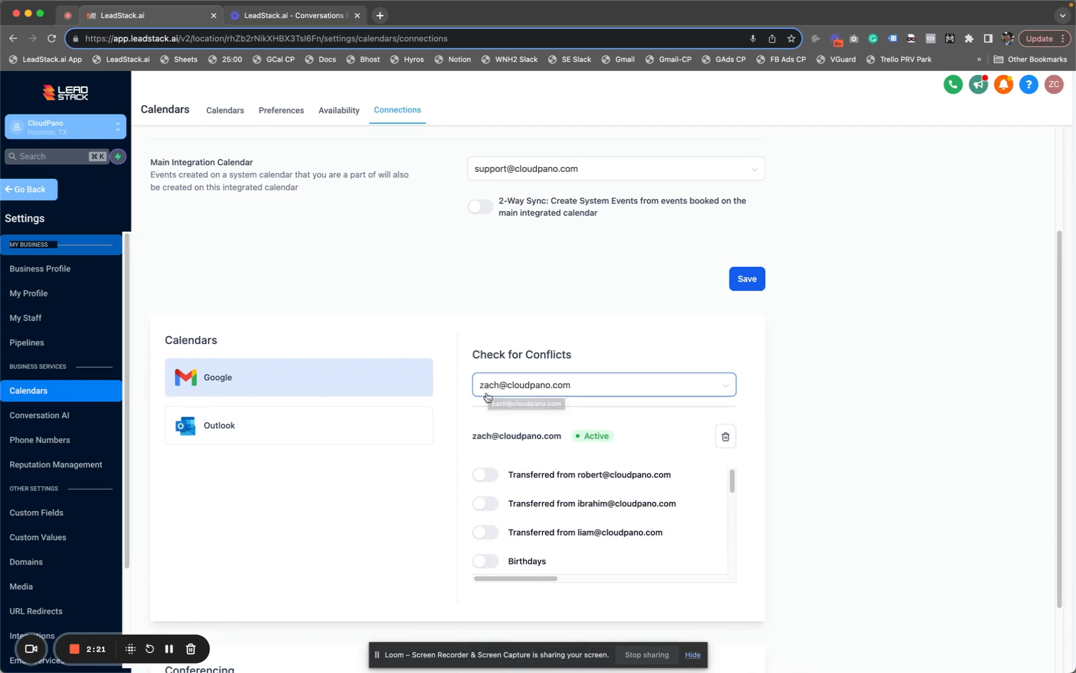
pyautogui.scroll(1, 443, 368)
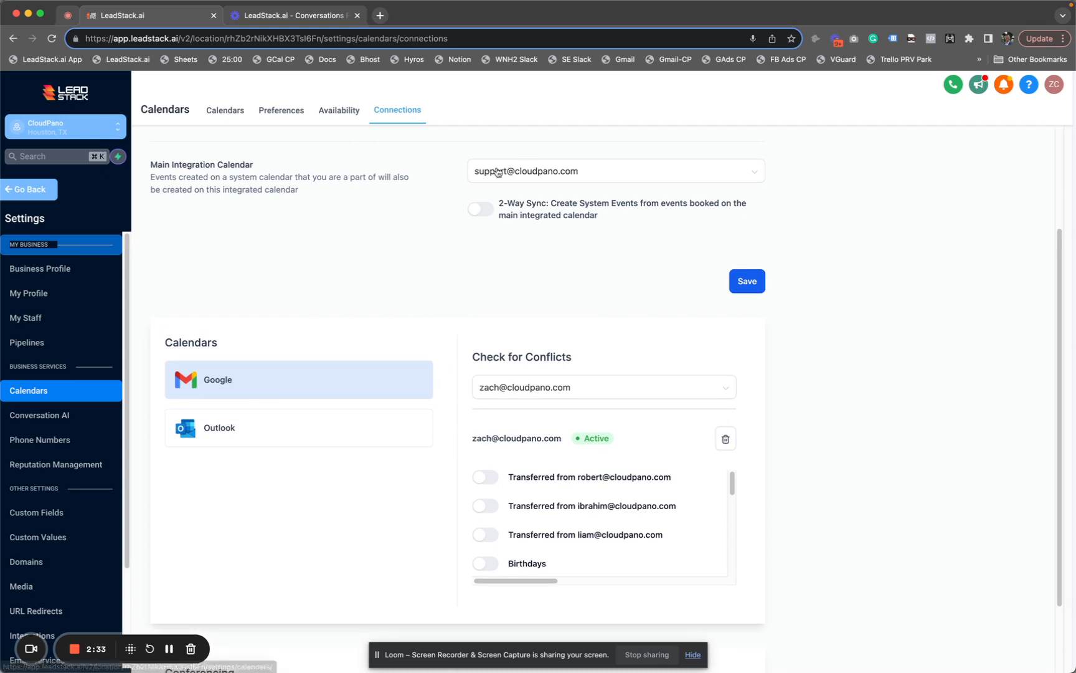
pyautogui.click(230, 119)
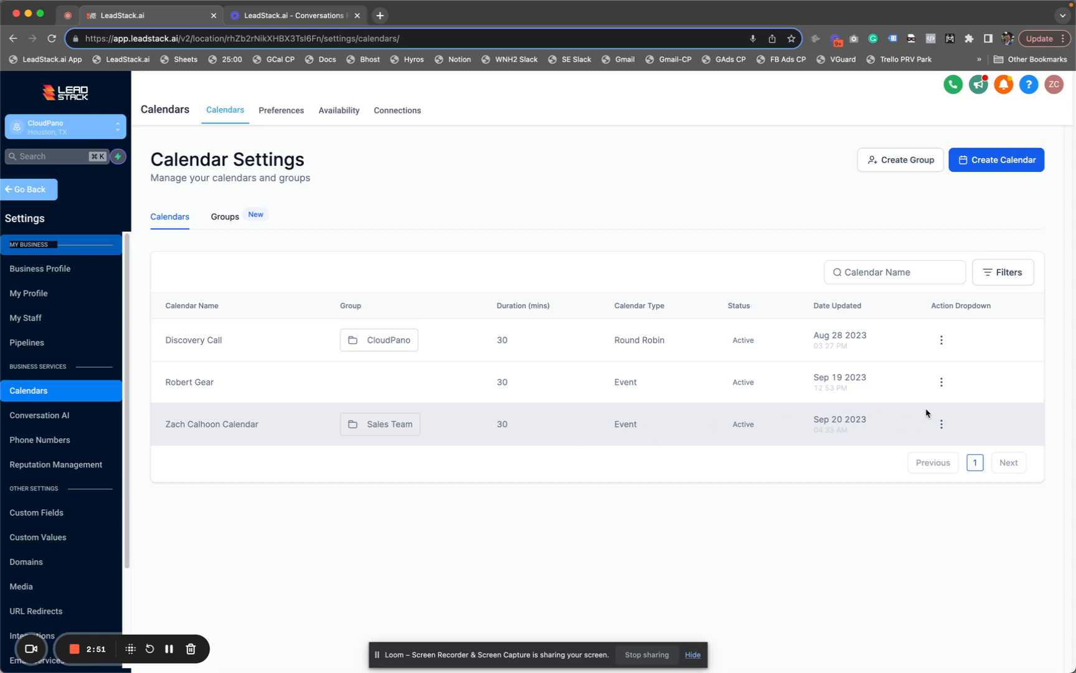
pyautogui.click(943, 425)
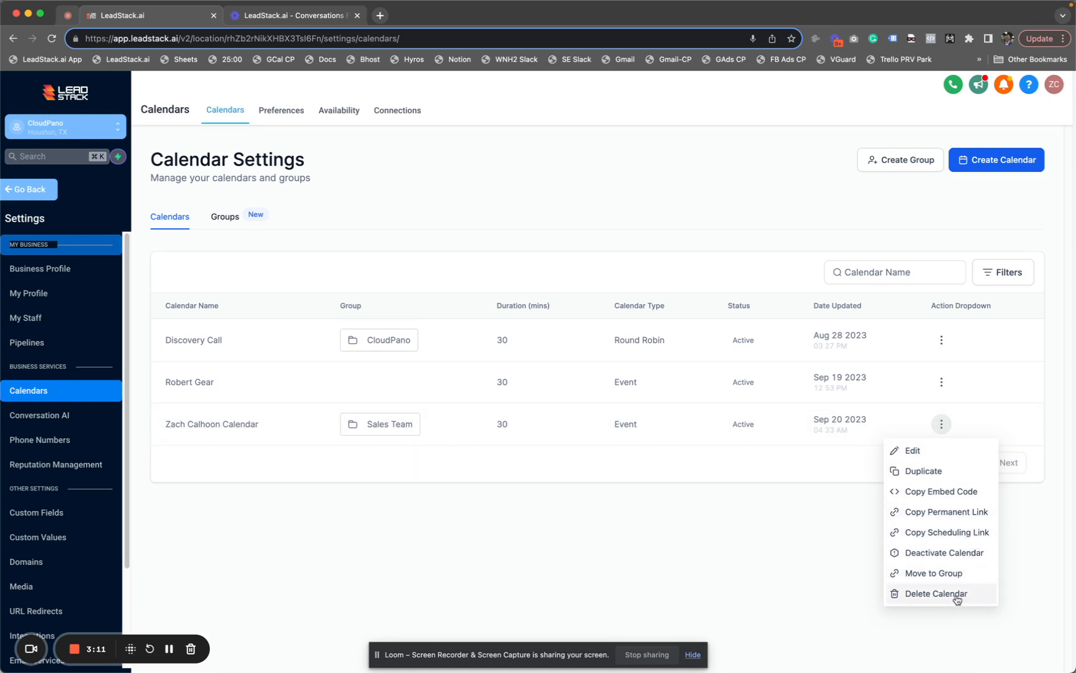
pyautogui.click(927, 517)
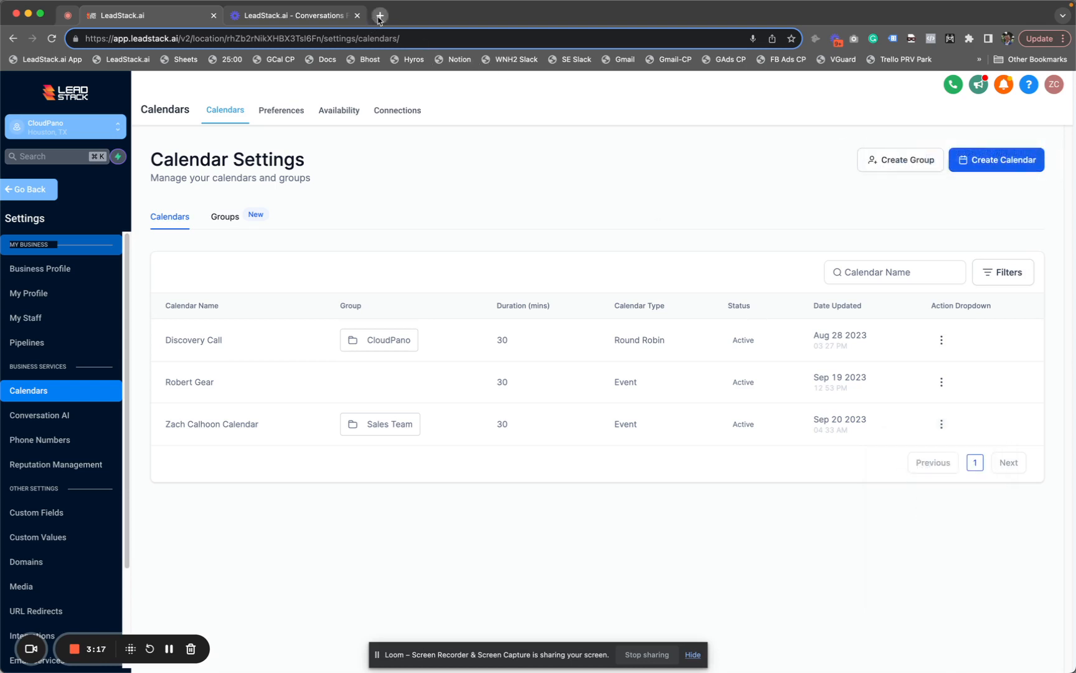
# Load the copied booking link in a new tab and pick Friday, Sep 22 at 12:00 PM
pyautogui.click(379, 15)
pyautogui.press('super+v')
pyautogui.press('Return')
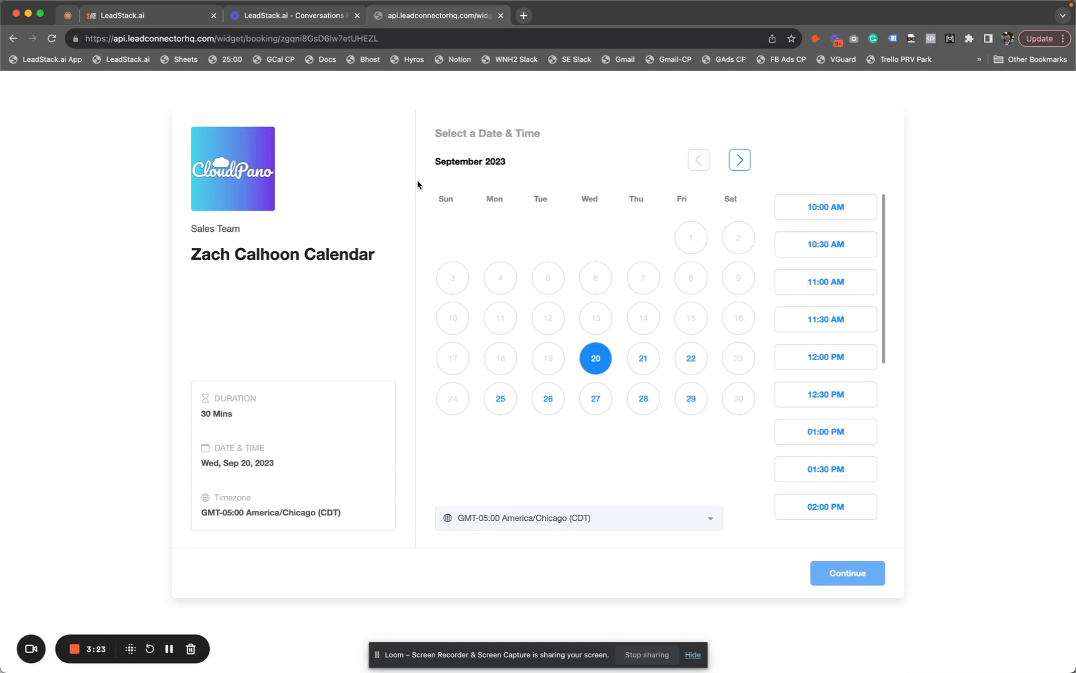
pyautogui.click(656, 360)
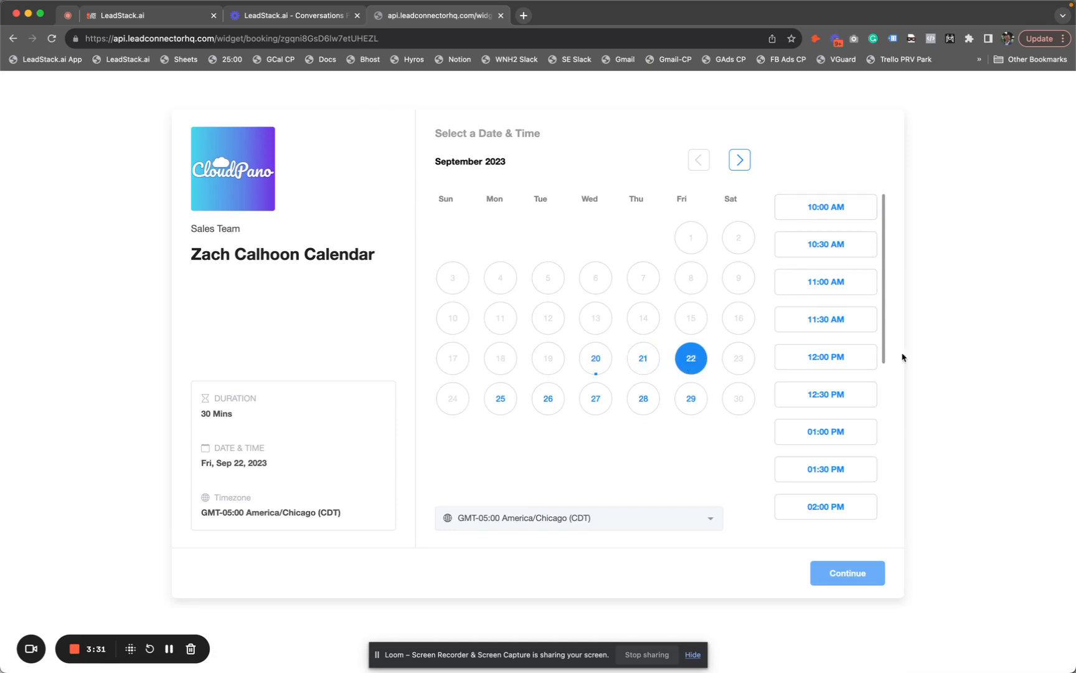
pyautogui.click(807, 361)
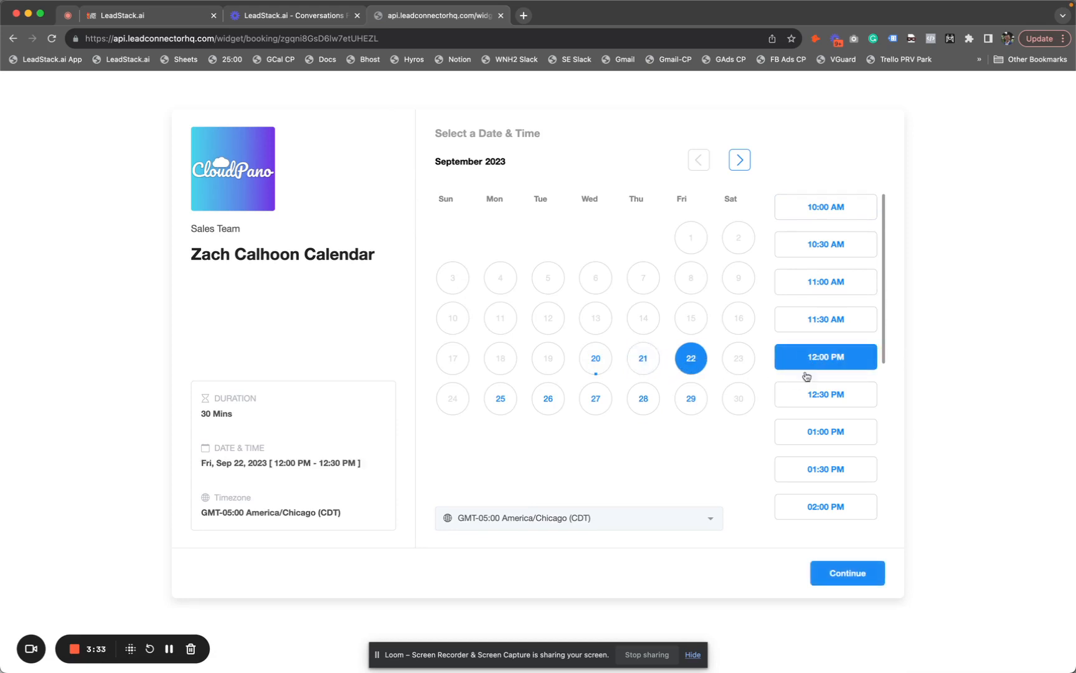
pyautogui.click(849, 584)
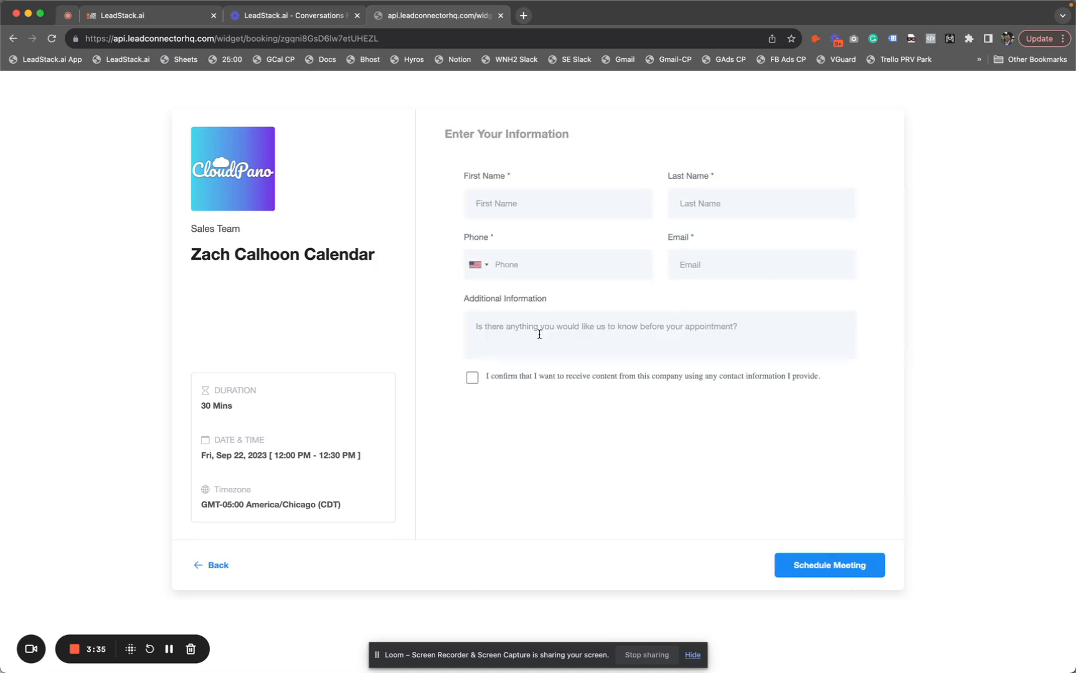
# Try scheduling with empty contact fields, undo the consent, and go back to date selection
pyautogui.click(473, 378)
pyautogui.click(808, 578)
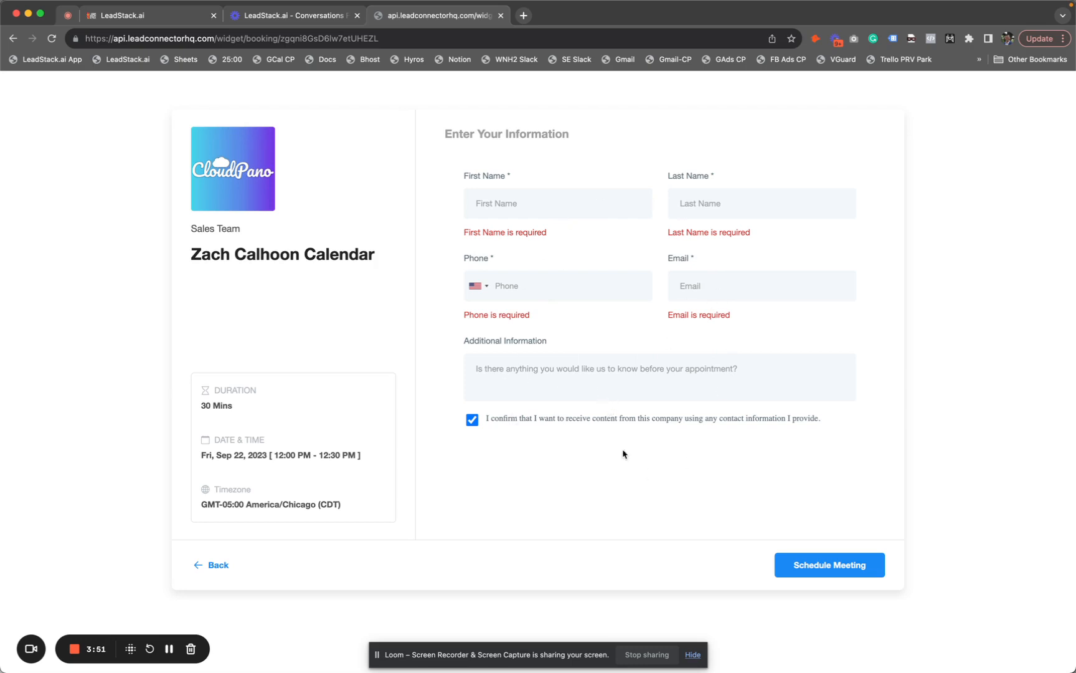
pyautogui.click(473, 420)
pyautogui.click(210, 566)
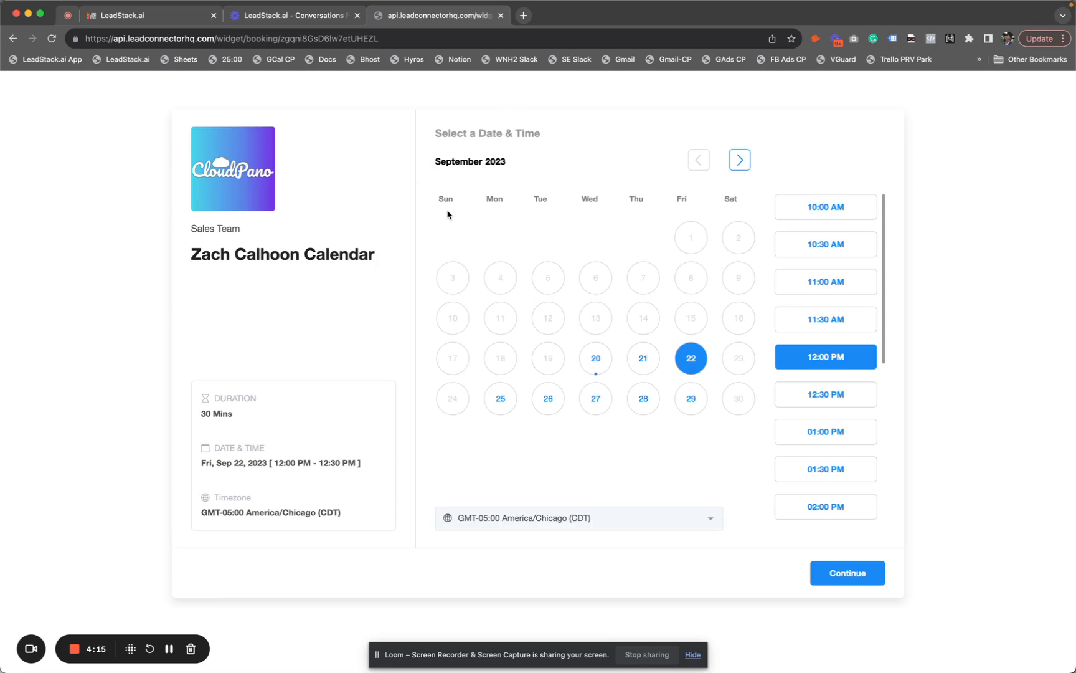
# Leave the booking widget and return to the LeadStack.ai Calendar Settings tab
pyautogui.click(314, 18)
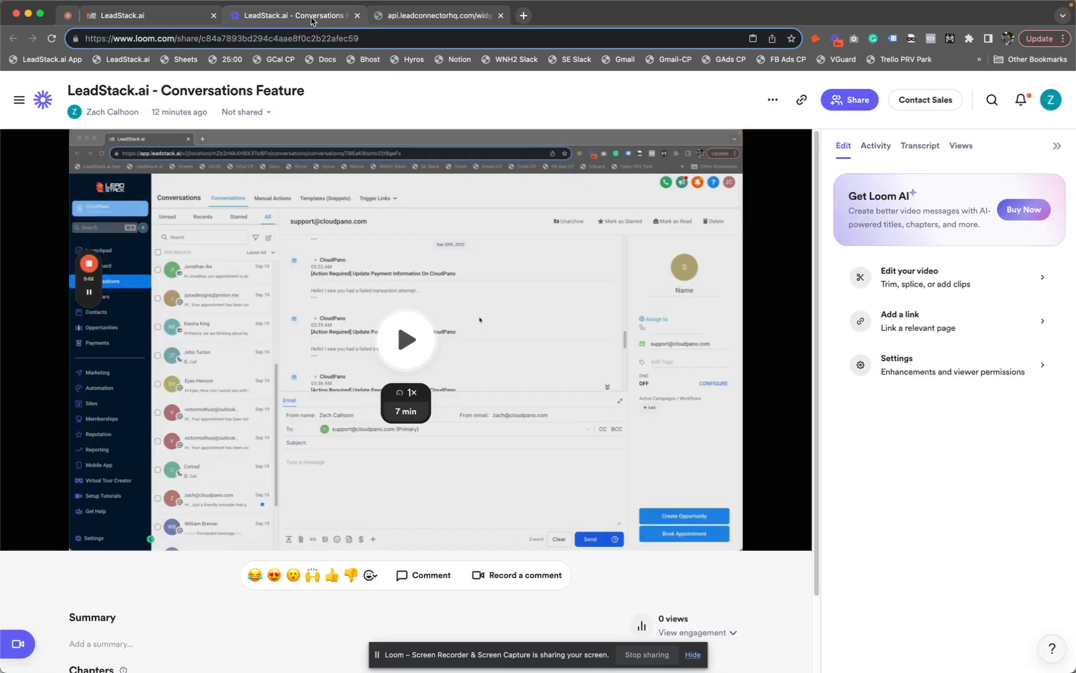
pyautogui.click(411, 19)
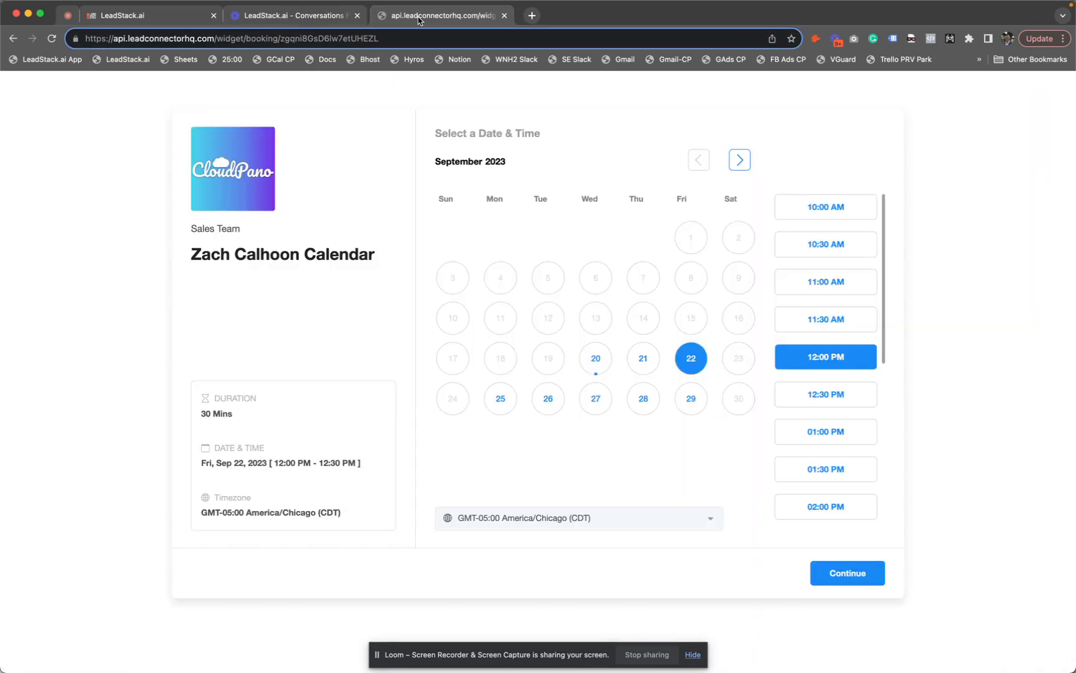
pyautogui.click(13, 40)
pyautogui.click(202, 17)
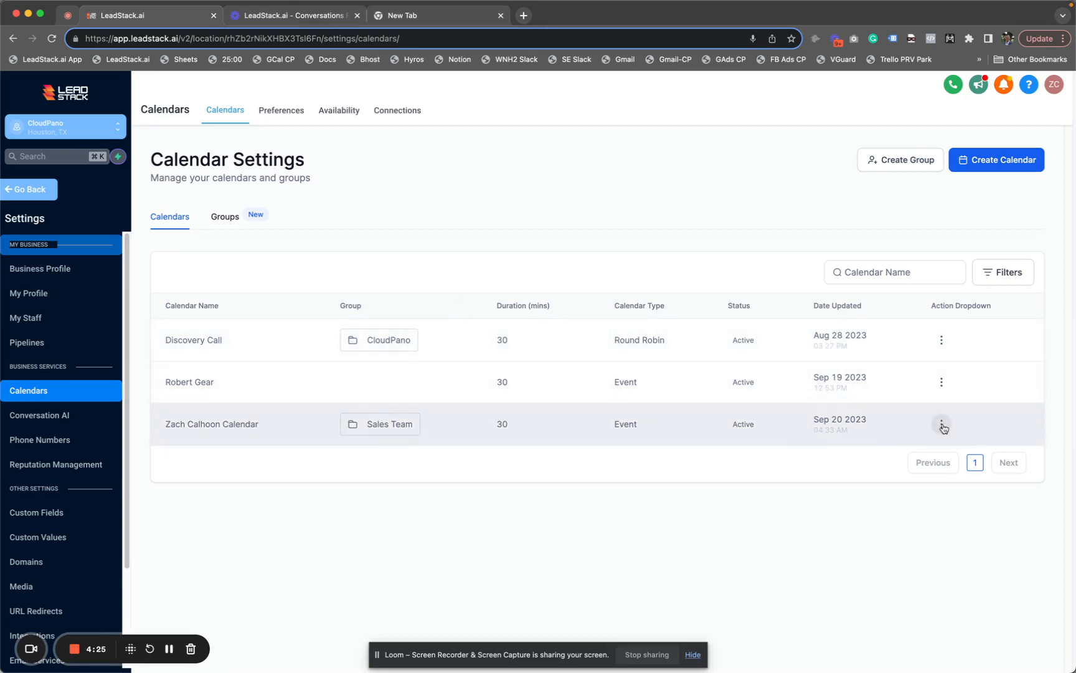
pyautogui.click(941, 424)
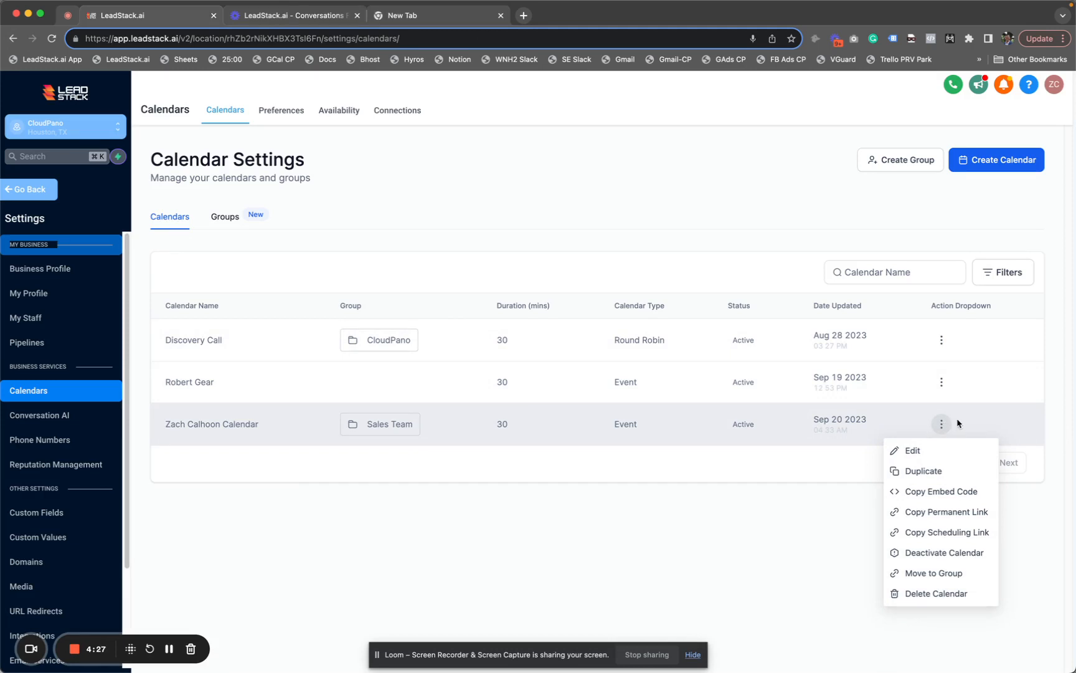
pyautogui.click(927, 492)
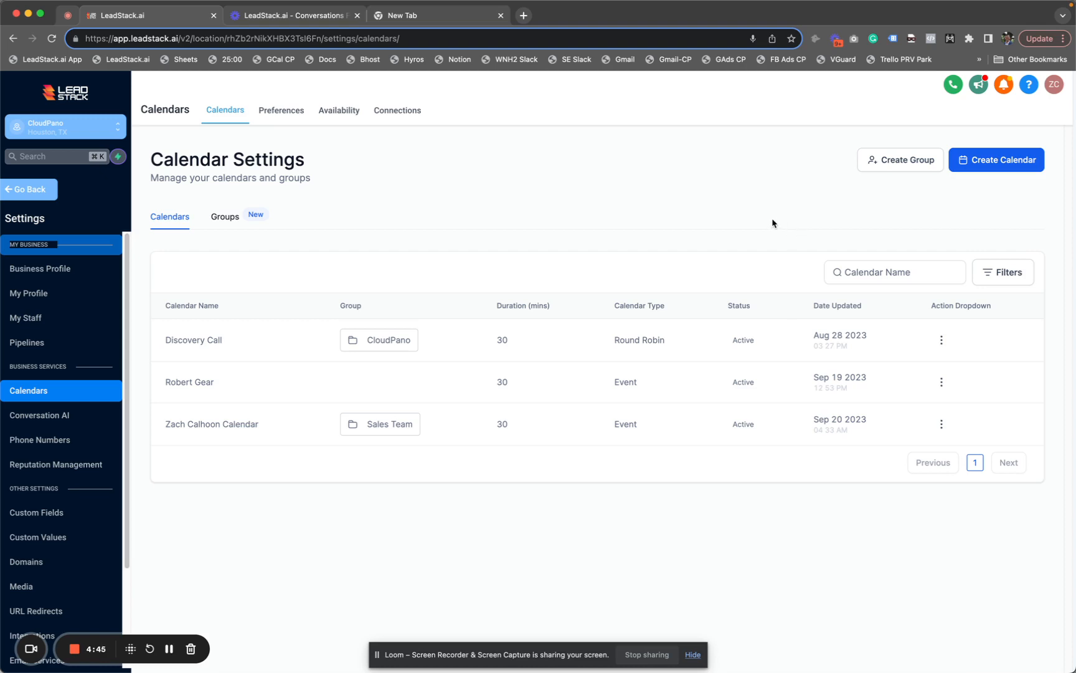
pyautogui.click(940, 423)
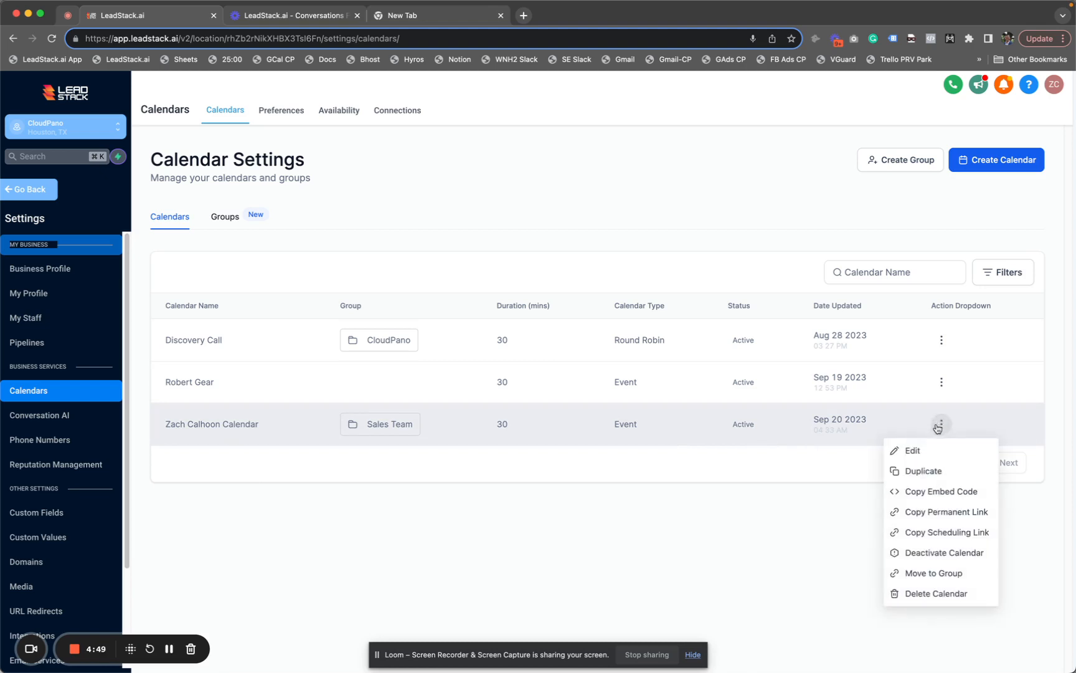
pyautogui.click(912, 450)
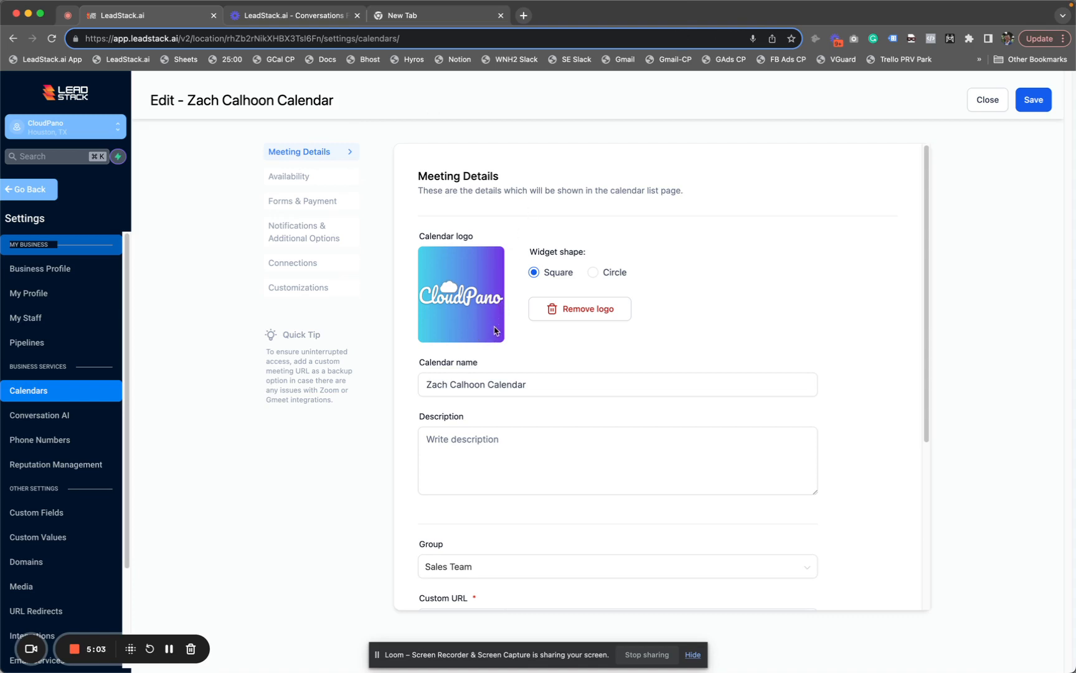
# Look over the calendar name, meeting location and invite title fields, then view Availability
pyautogui.click(468, 385)
pyautogui.scroll(-5, 477, 436)
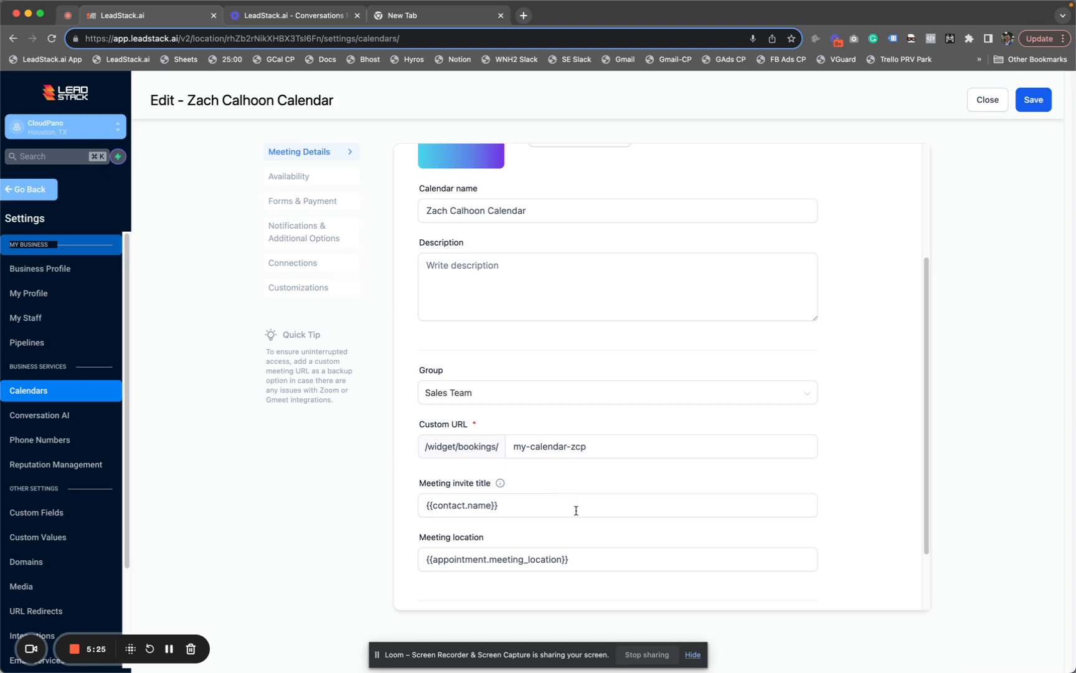
pyautogui.click(604, 562)
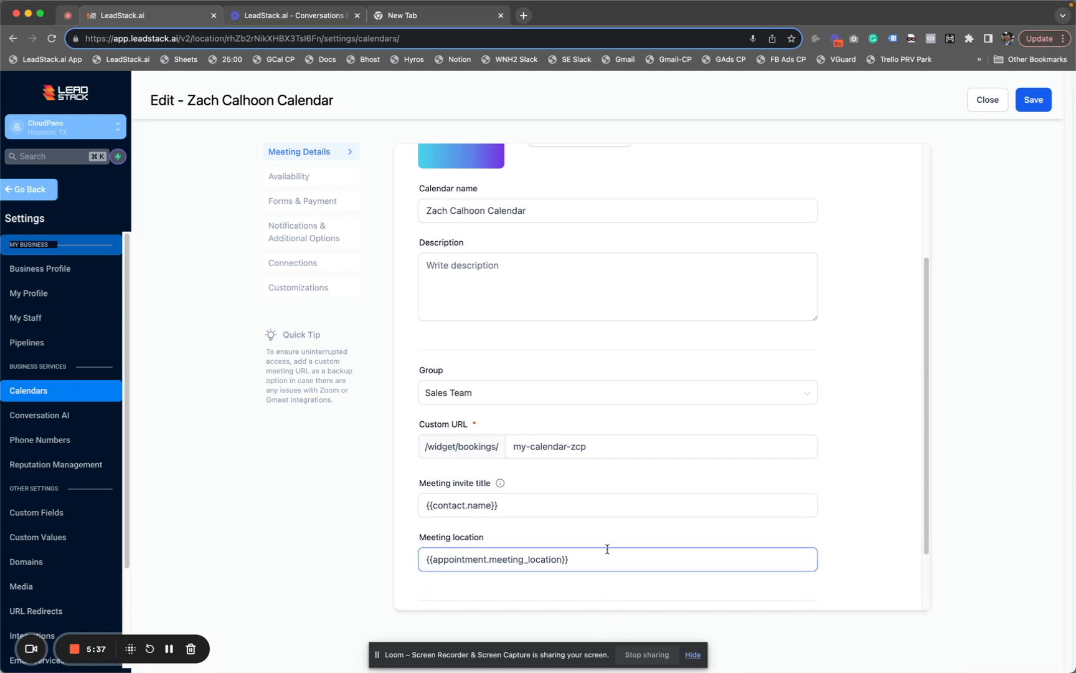
pyautogui.click(528, 537)
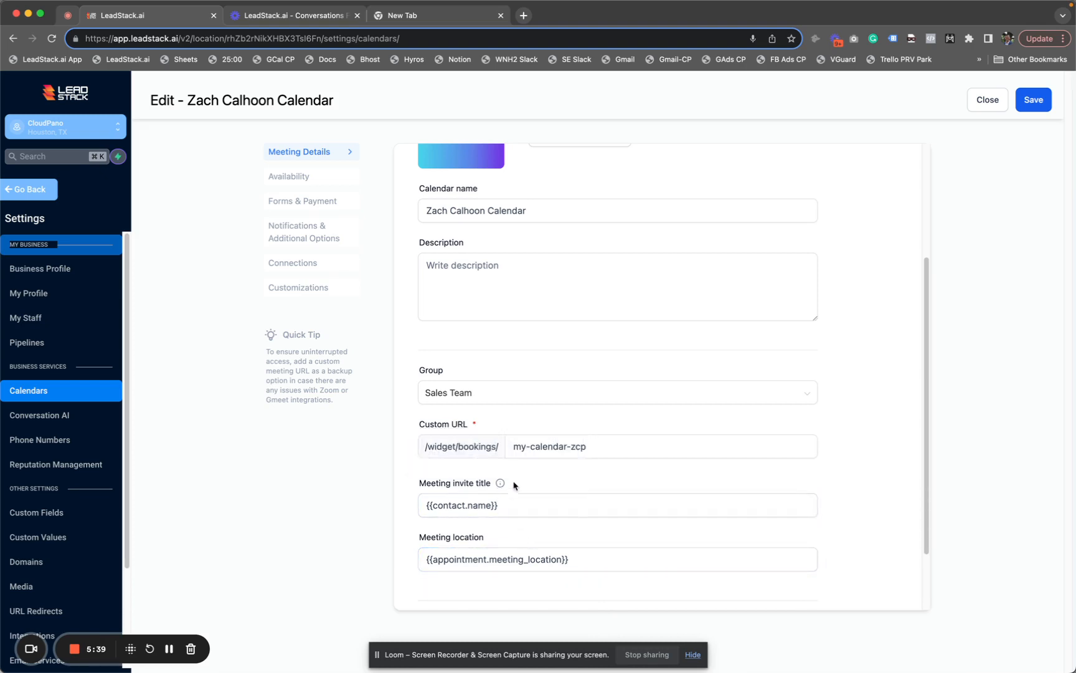
pyautogui.click(432, 512)
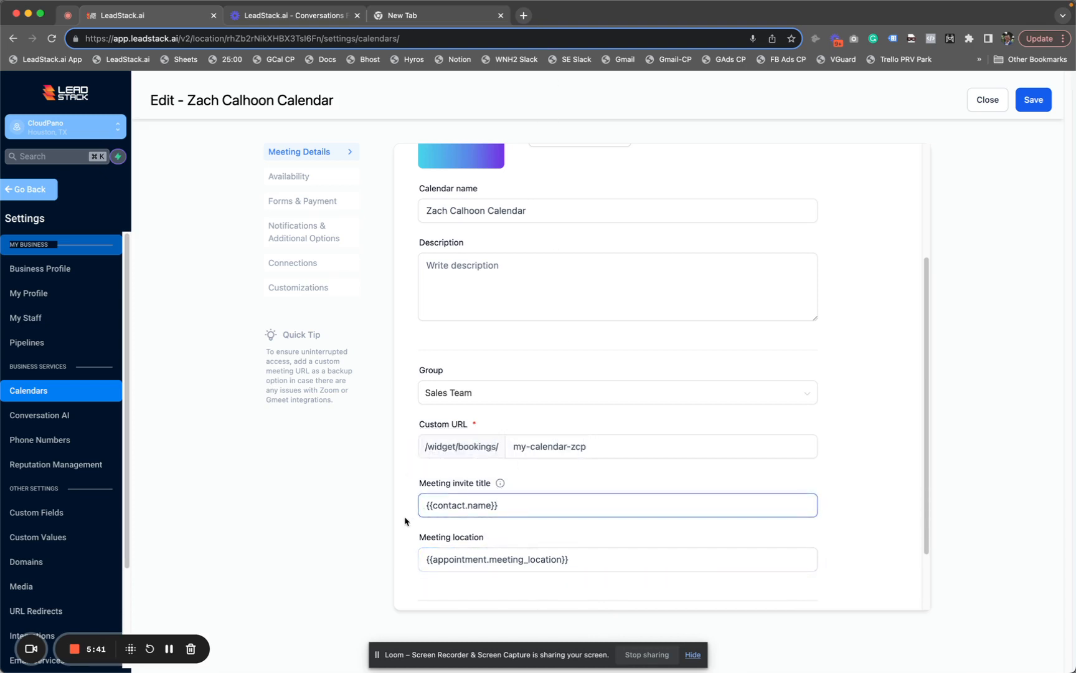
pyautogui.click(406, 517)
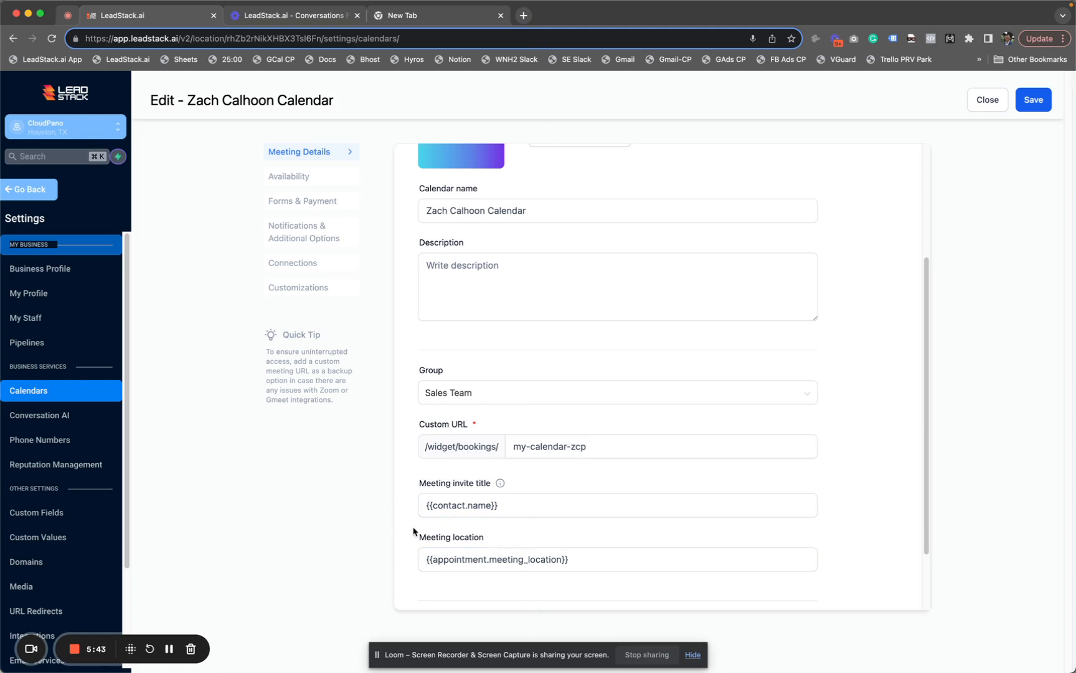
pyautogui.scroll(1, 397, 503)
pyautogui.scroll(5, 397, 503)
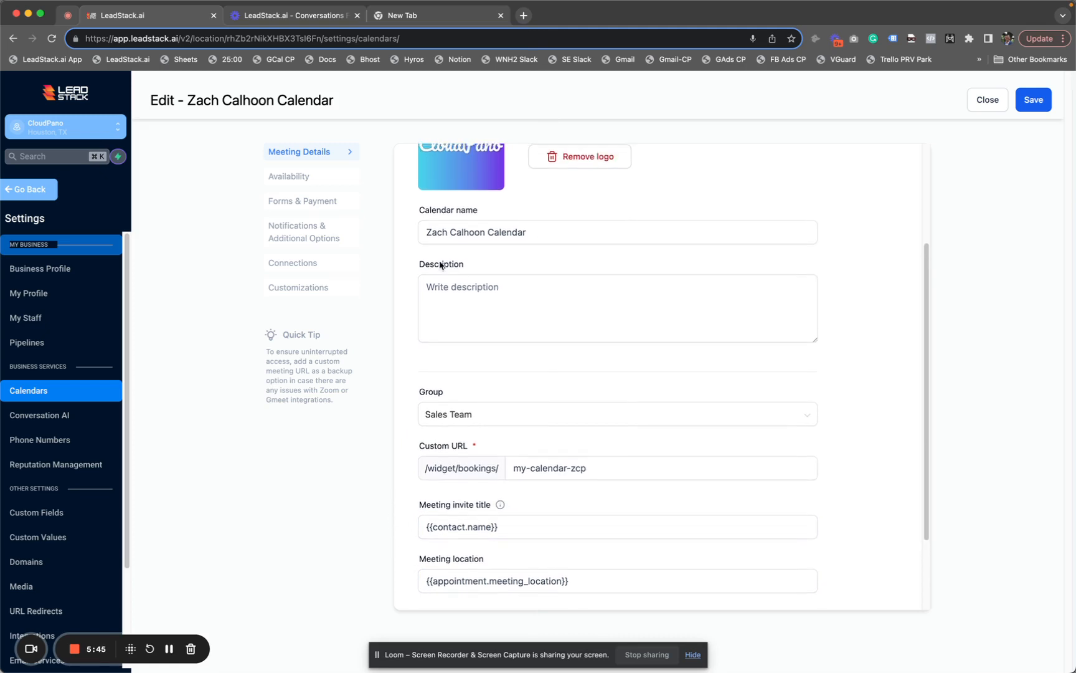
pyautogui.scroll(-5, 414, 399)
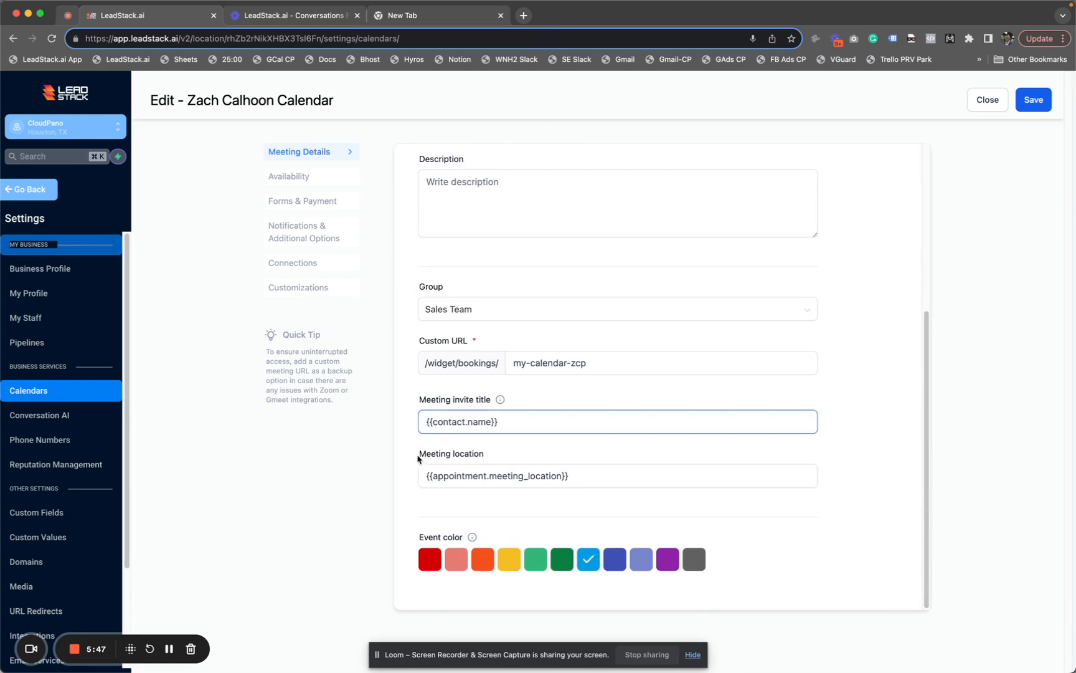
pyautogui.click(314, 179)
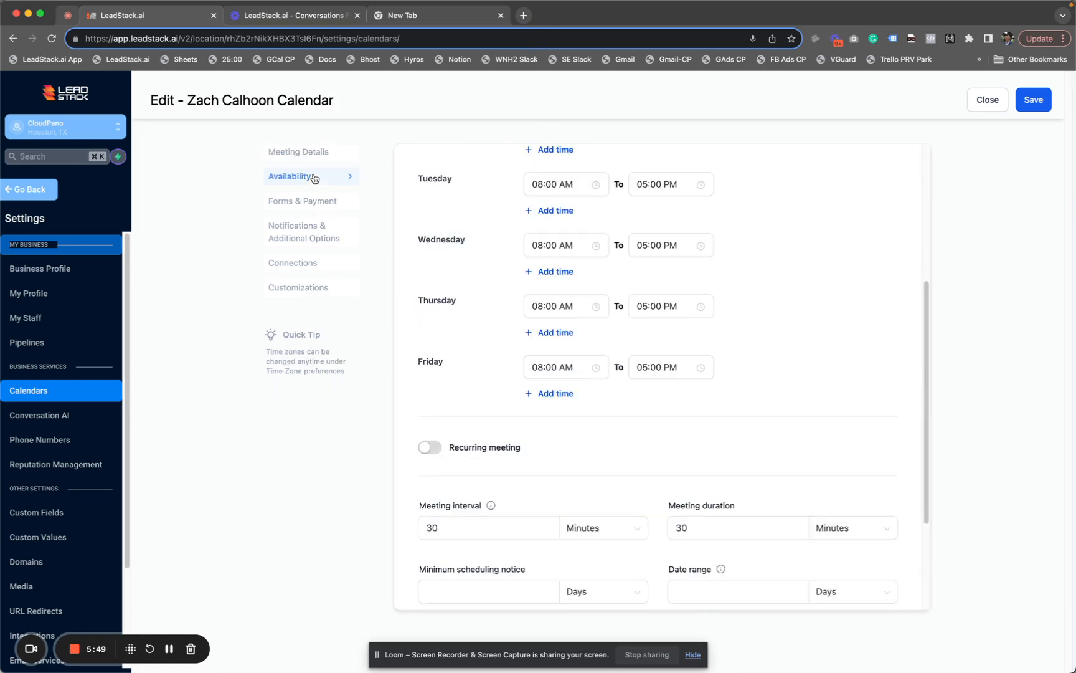
pyautogui.scroll(2, 685, 386)
pyautogui.scroll(3, 689, 399)
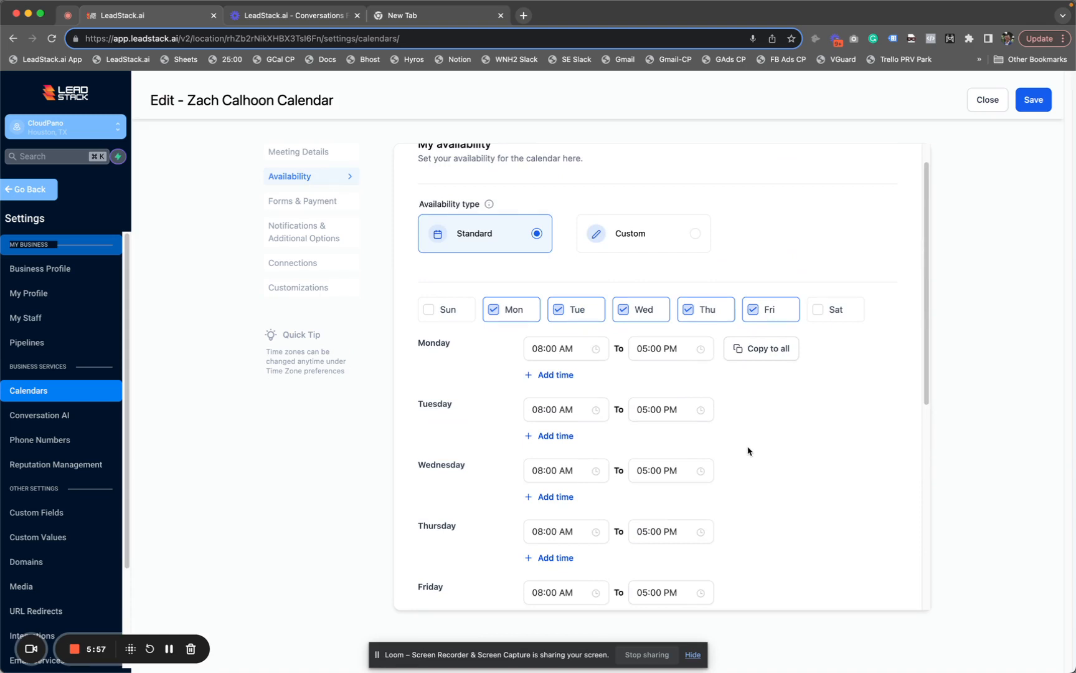
pyautogui.scroll(-3, 747, 446)
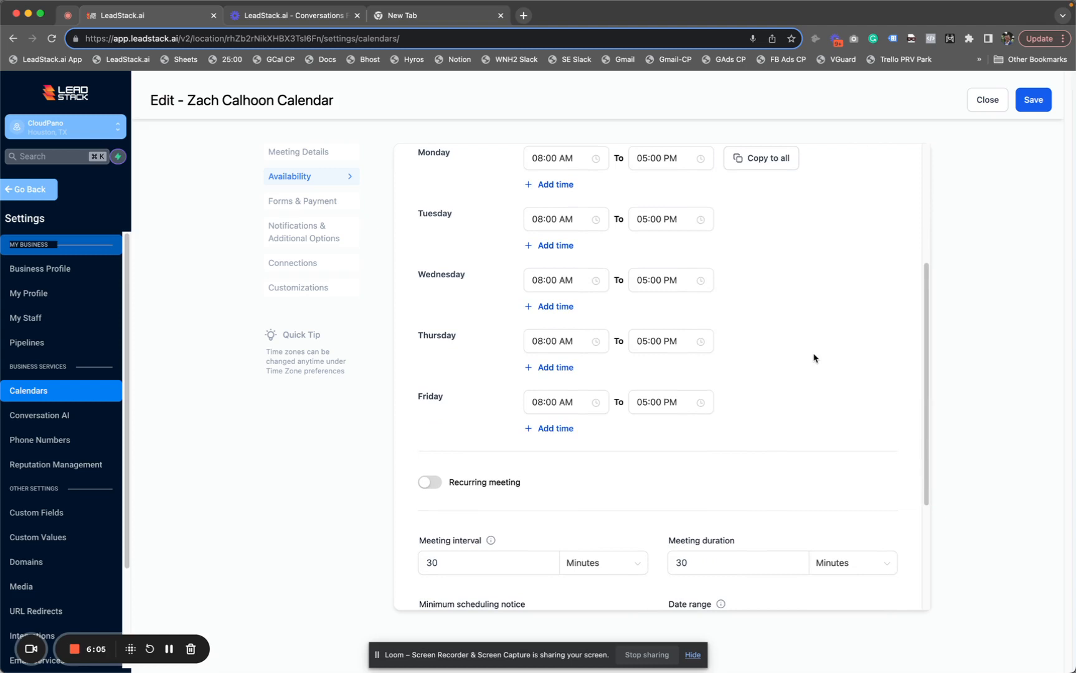
pyautogui.scroll(-3, 754, 286)
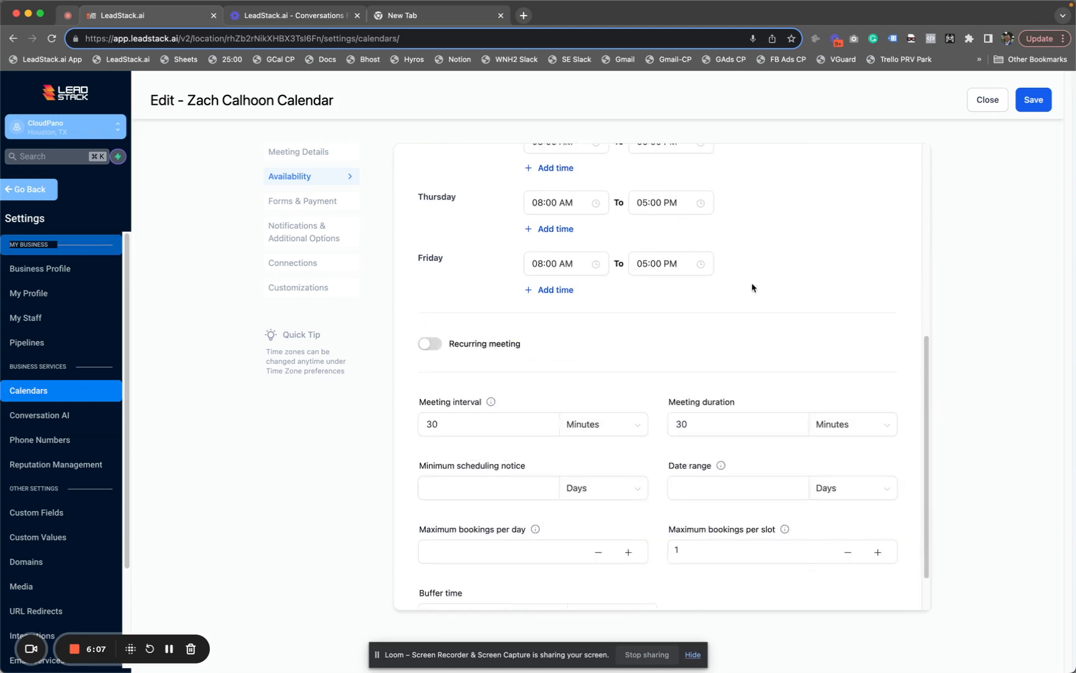
pyautogui.scroll(-1, 756, 290)
pyautogui.scroll(-1, 758, 291)
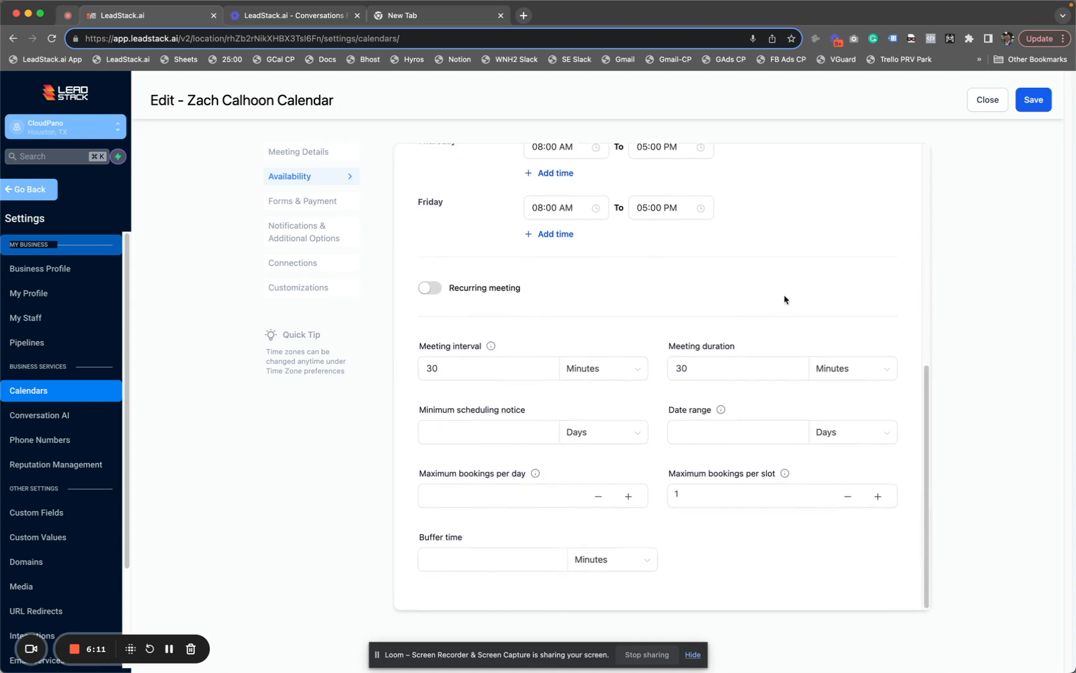
pyautogui.scroll(4, 704, 444)
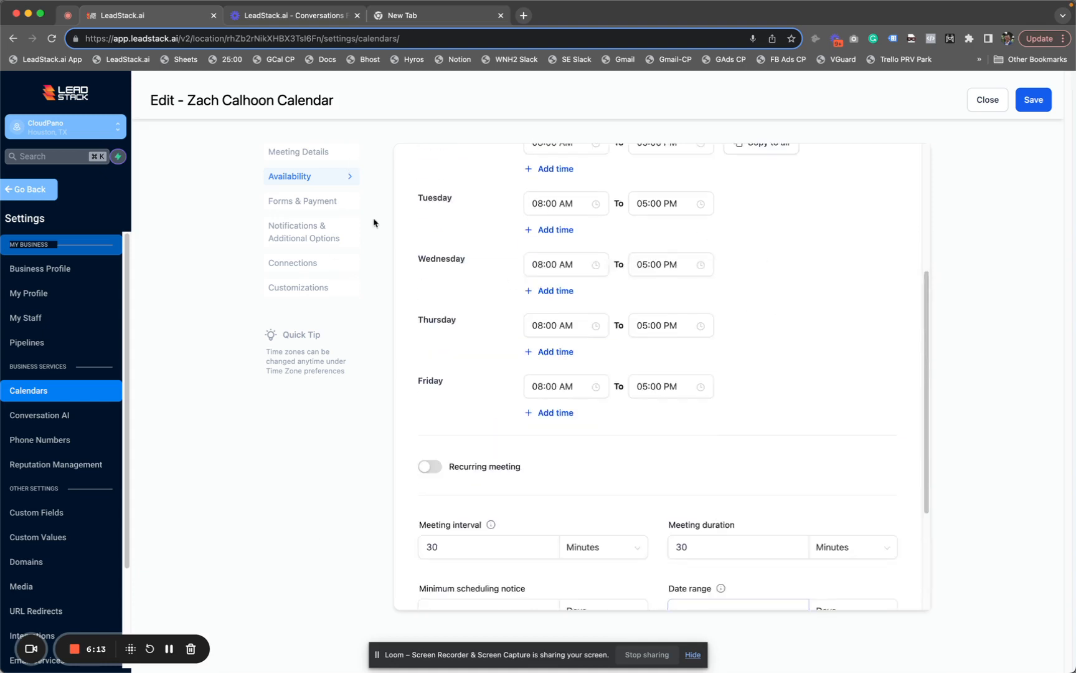
# Close the editor, skim the Discovery Call calendar's settings, close it, and begin Create Calendar
pyautogui.click(989, 103)
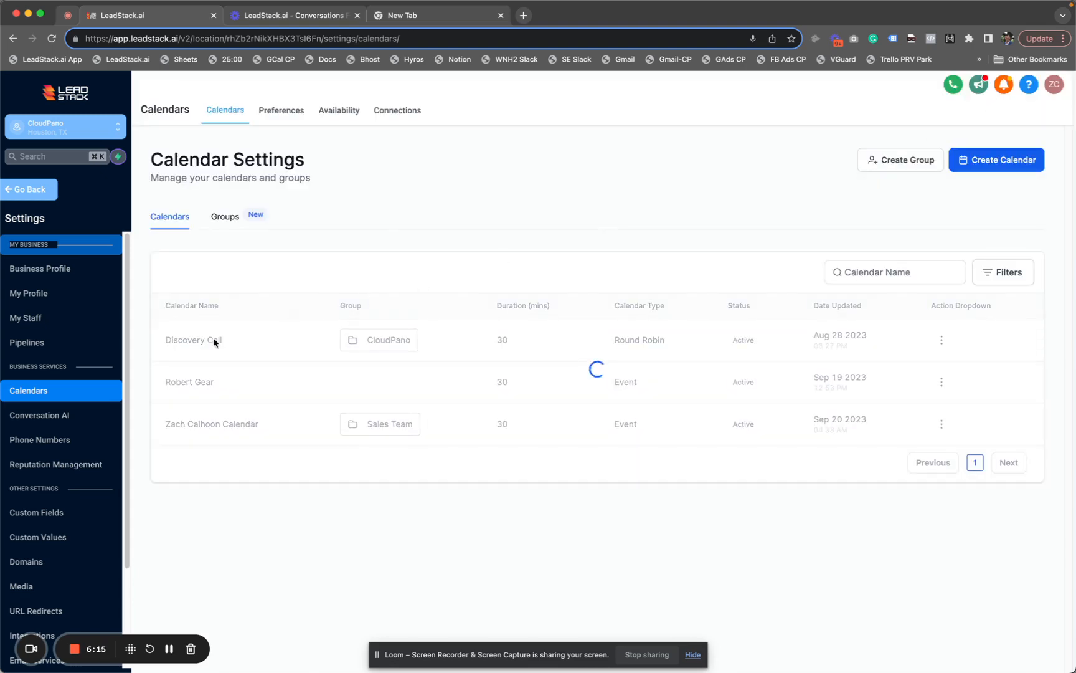
pyautogui.click(942, 340)
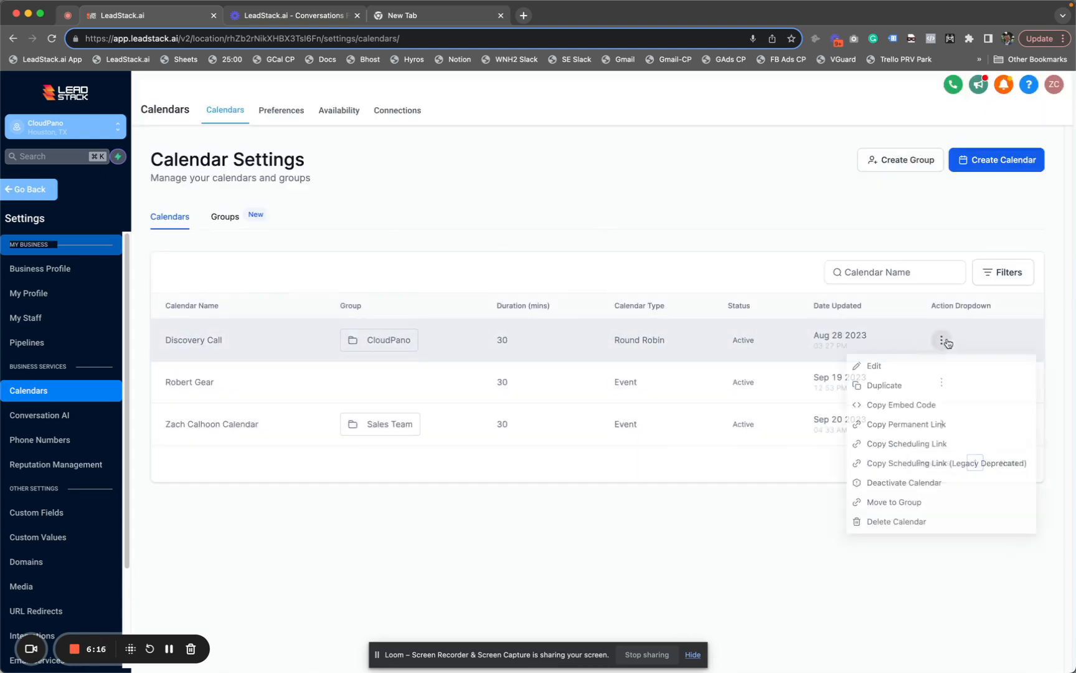
pyautogui.click(892, 367)
pyautogui.scroll(-2, 547, 449)
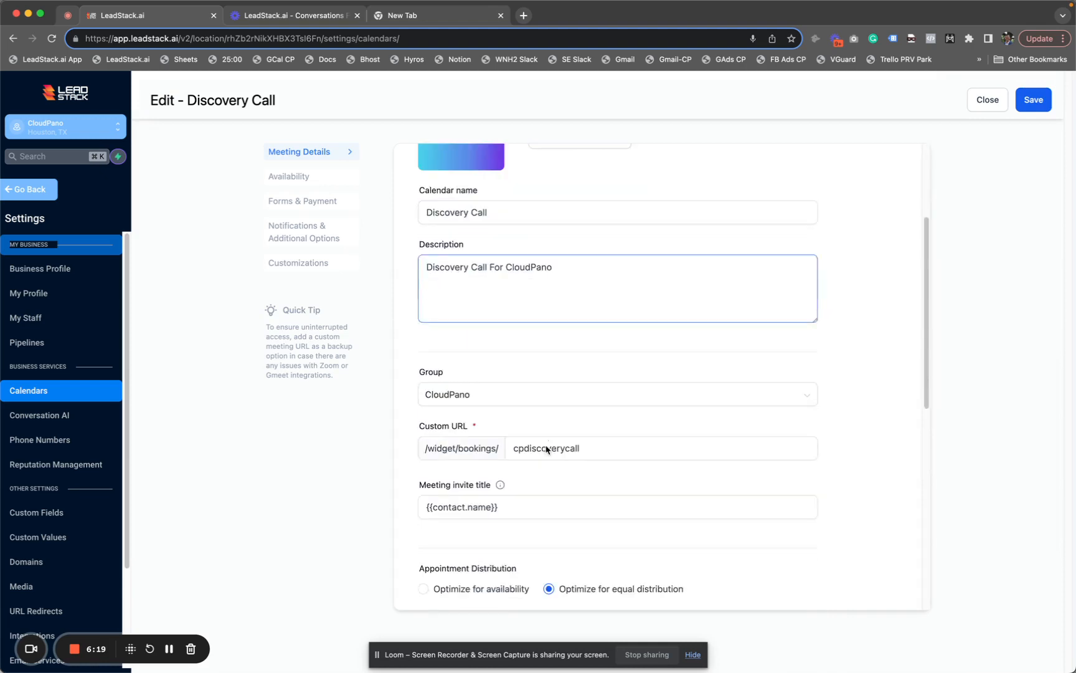
pyautogui.scroll(-5, 547, 450)
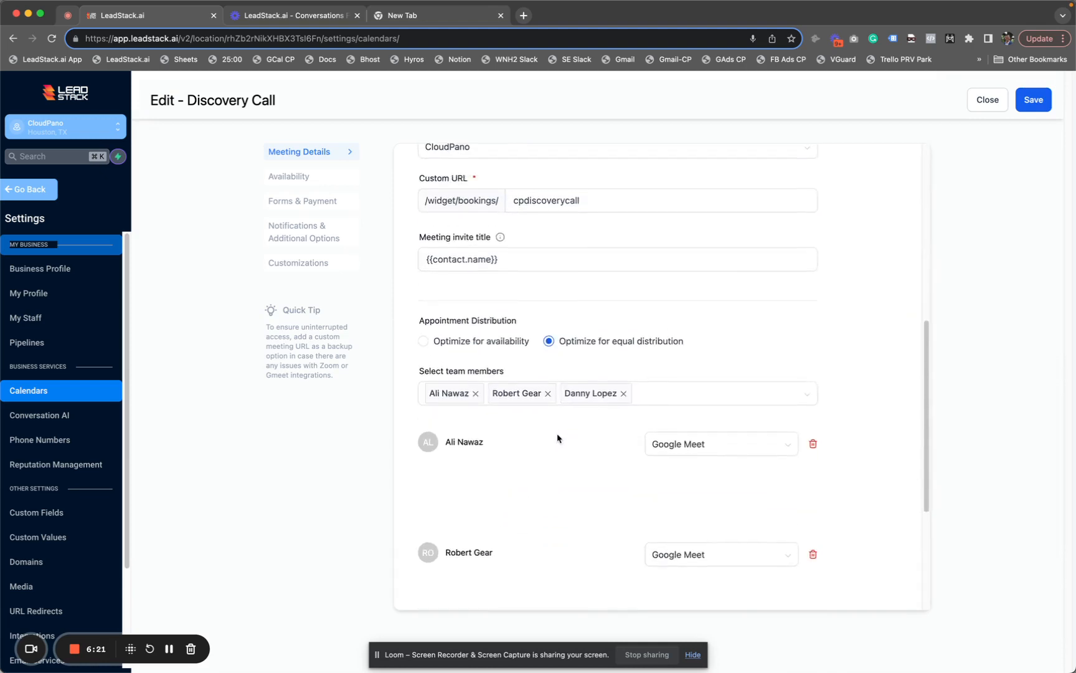
pyautogui.scroll(-4, 549, 337)
pyautogui.scroll(4, 548, 346)
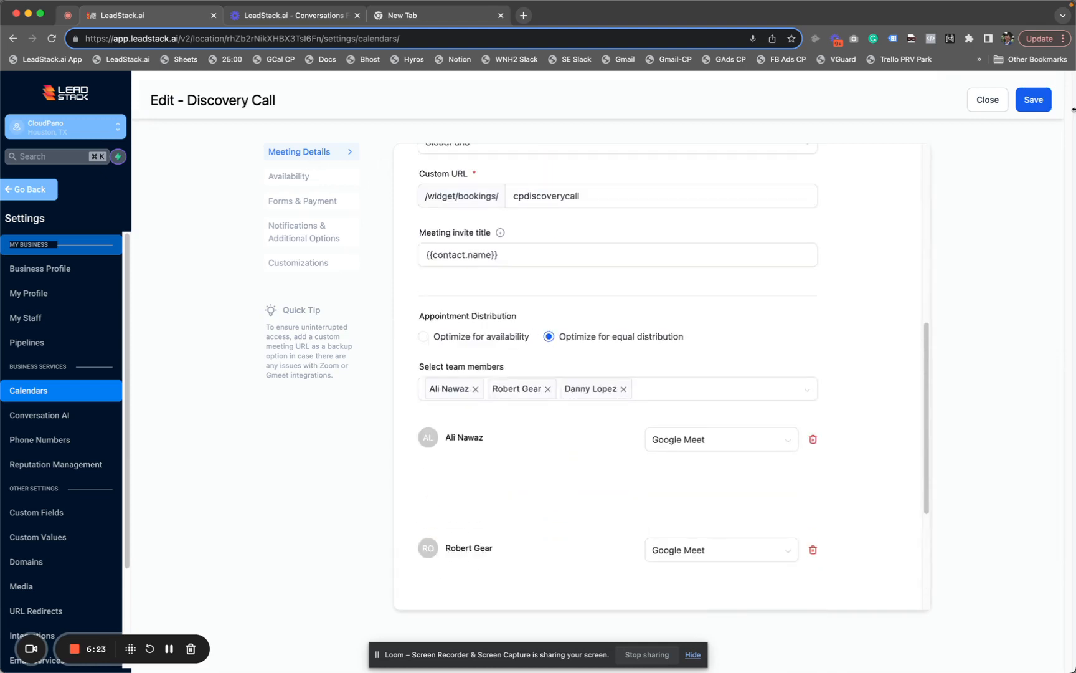
pyautogui.click(986, 101)
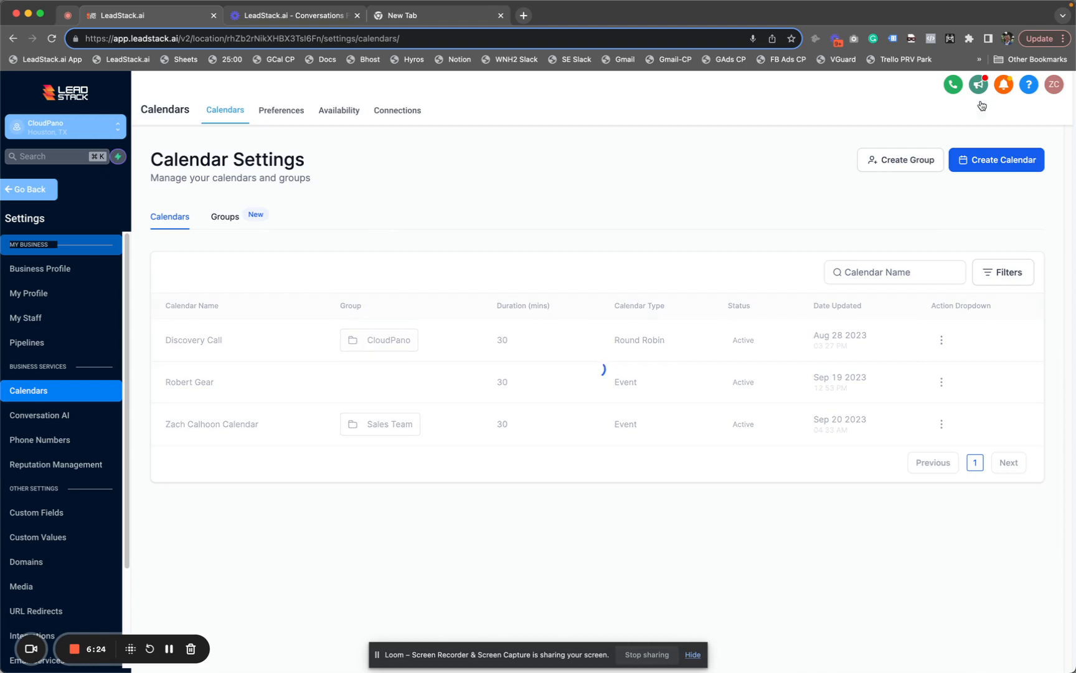
pyautogui.click(1026, 163)
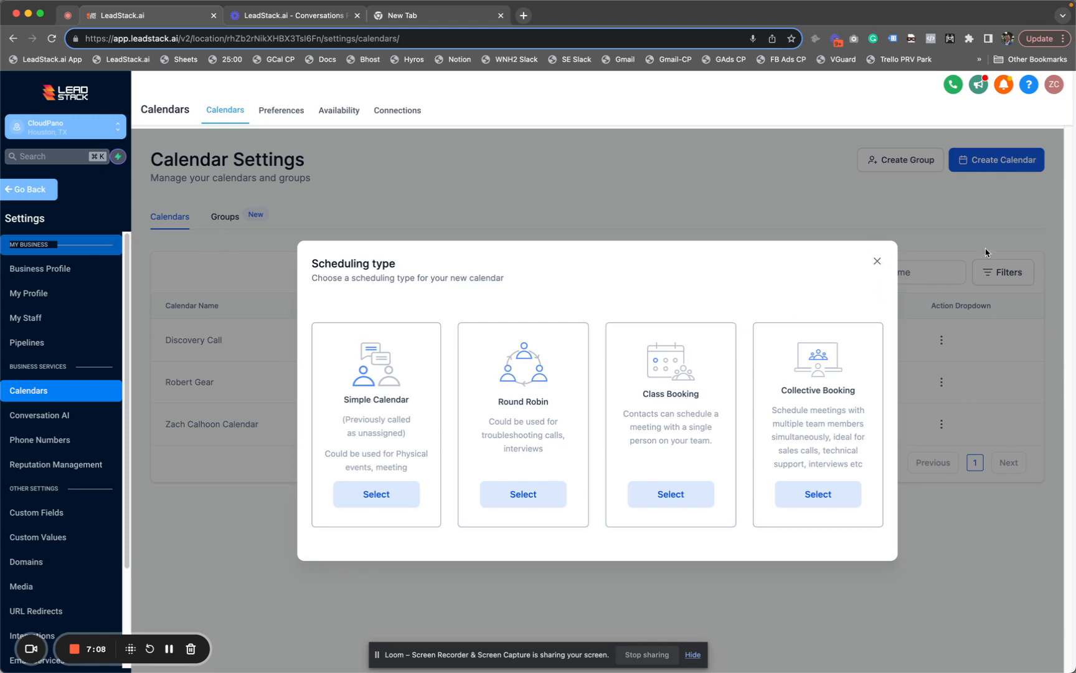
# Close the Scheduling type dialog without creating a new calendar
pyautogui.click(877, 261)
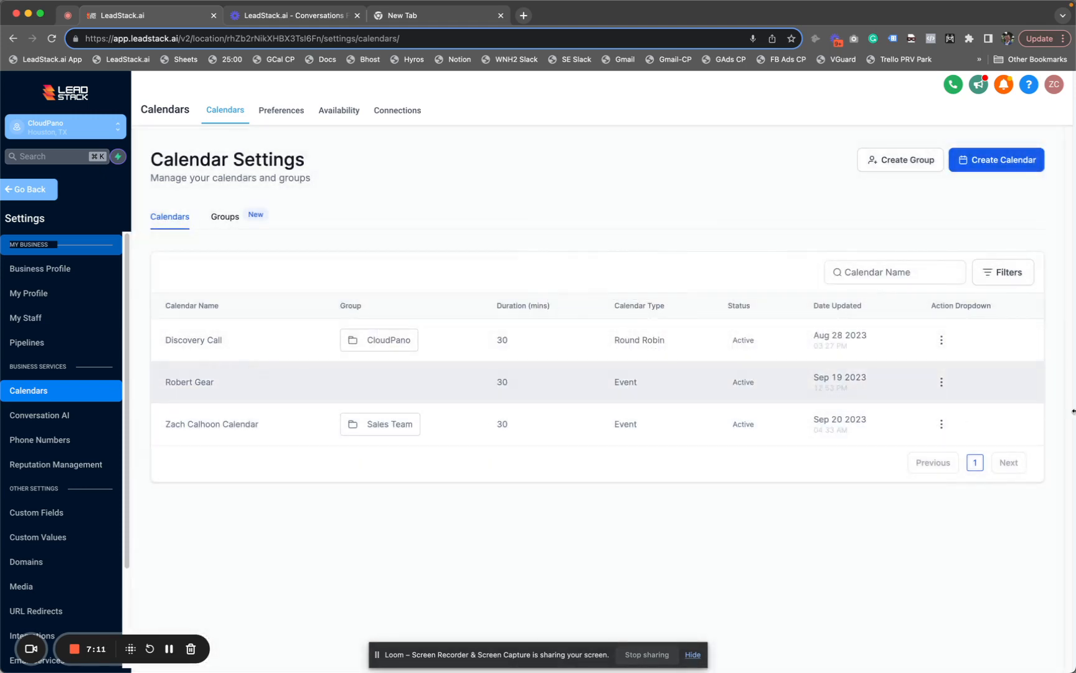
# Edit Discovery Call, scroll its Meeting Details and check the team members list unchanged
pyautogui.click(941, 340)
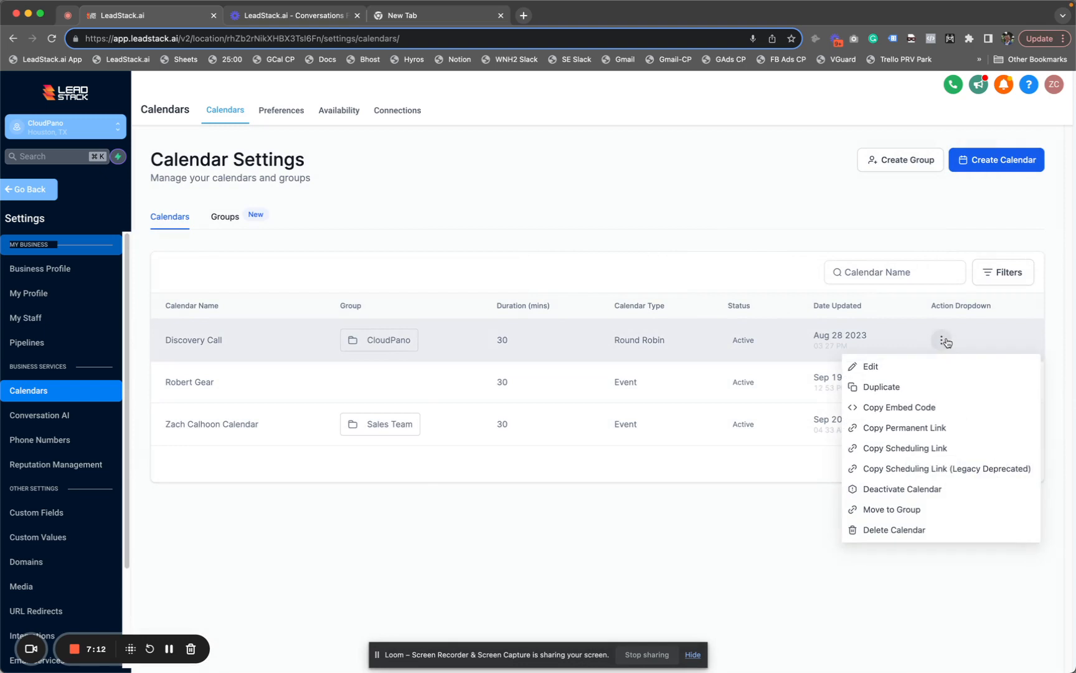
pyautogui.click(922, 369)
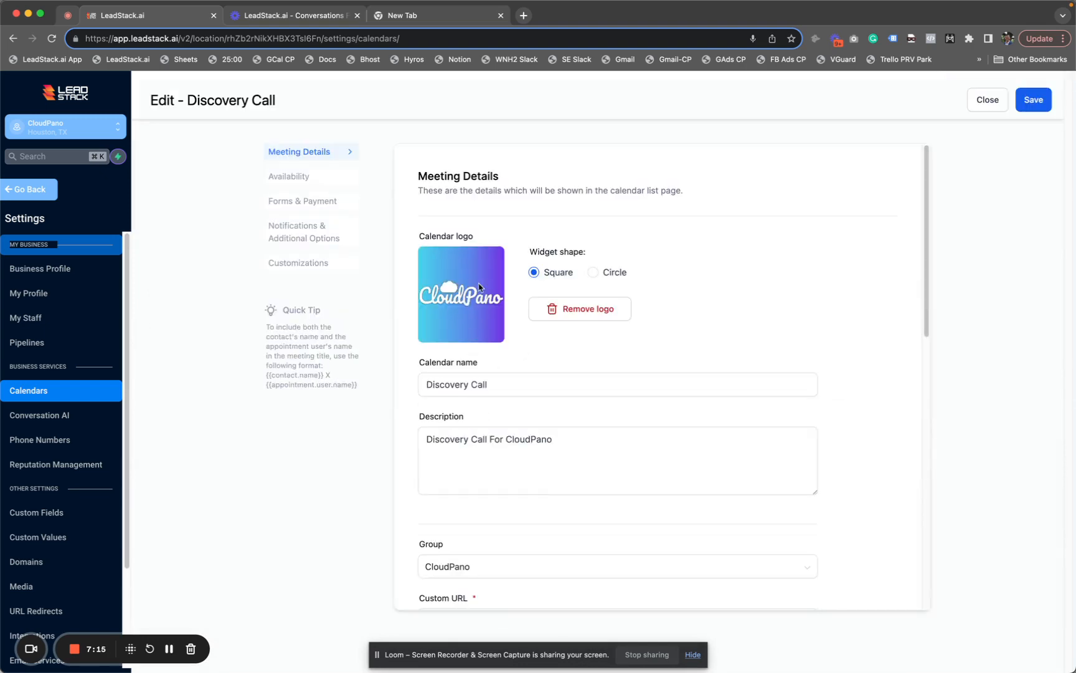
pyautogui.scroll(-3, 536, 349)
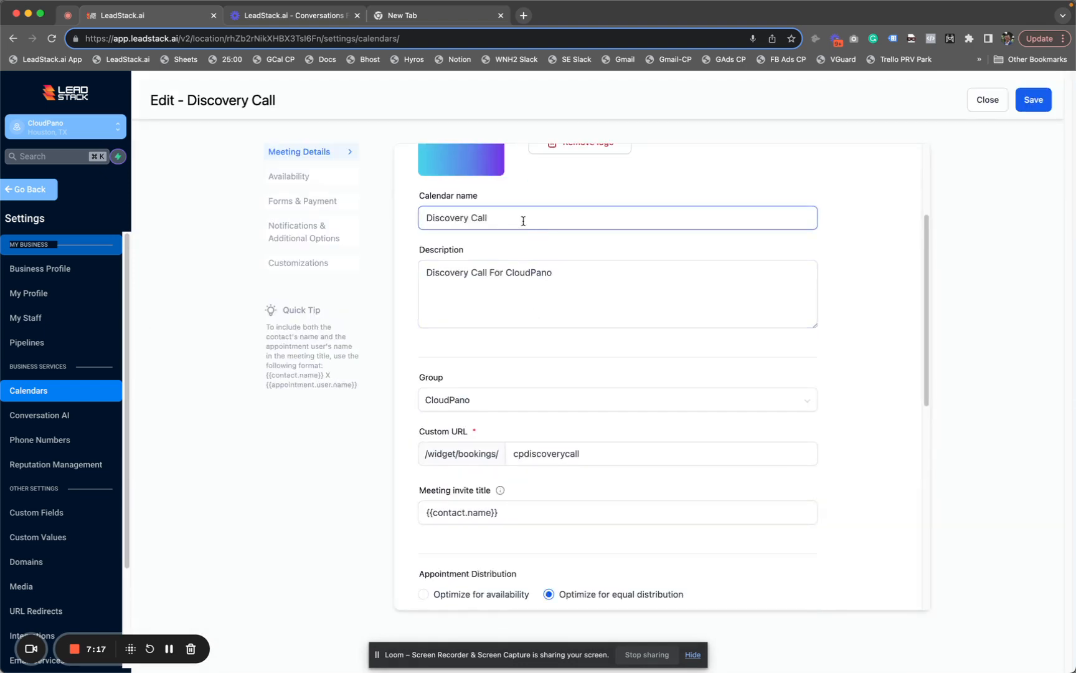
pyautogui.scroll(-4, 608, 283)
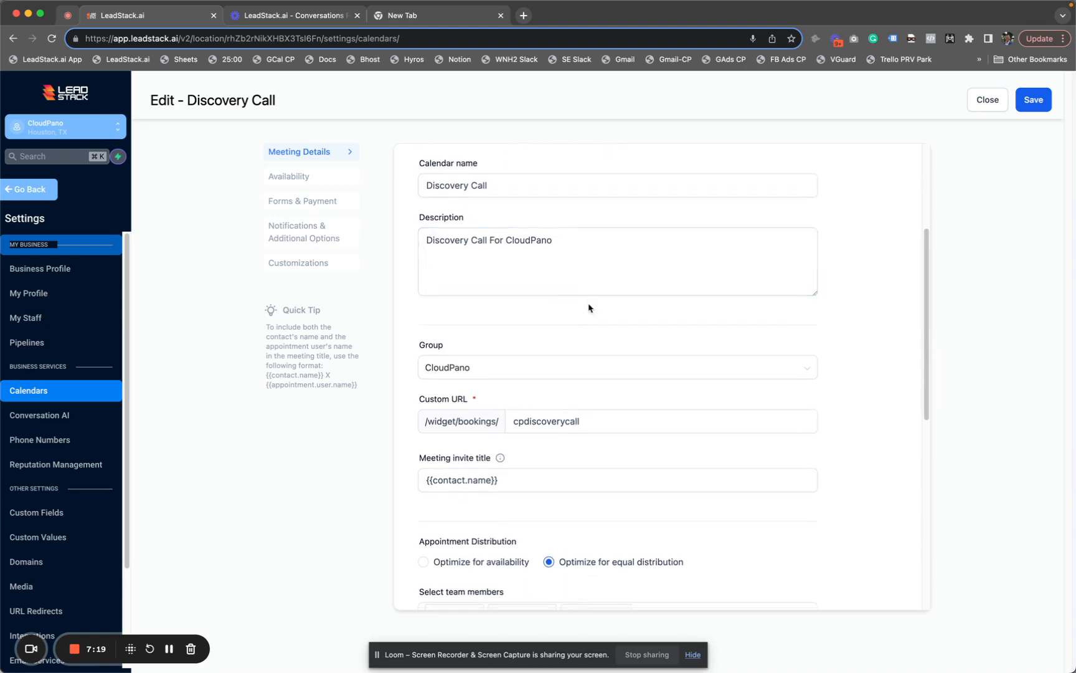
pyautogui.scroll(-3, 608, 307)
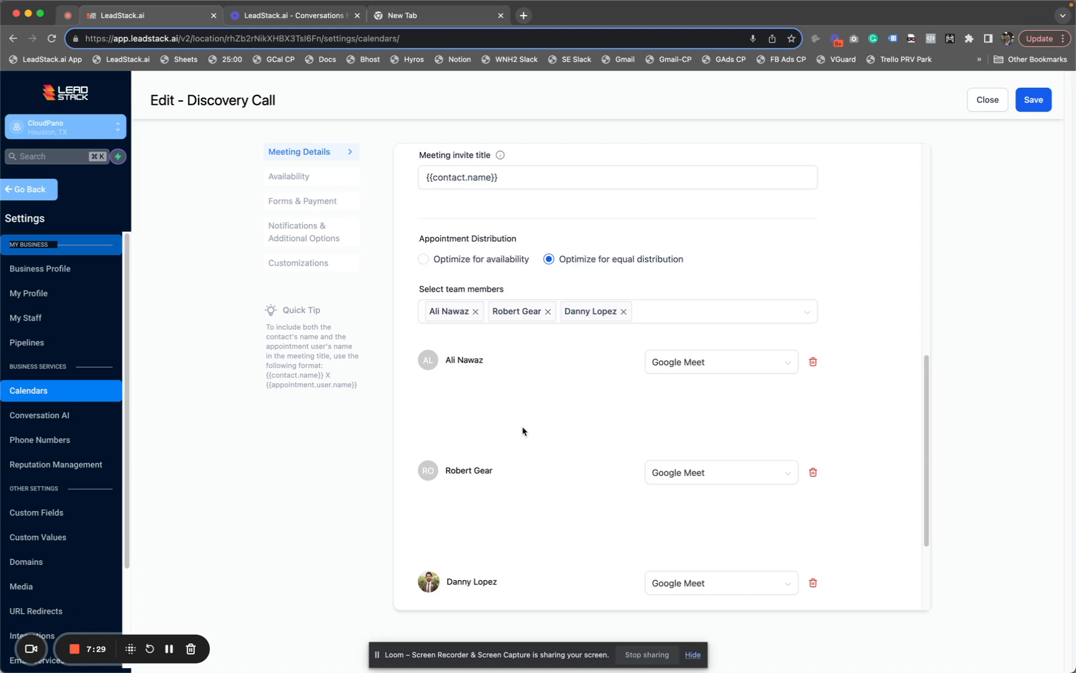
pyautogui.scroll(-3, 524, 428)
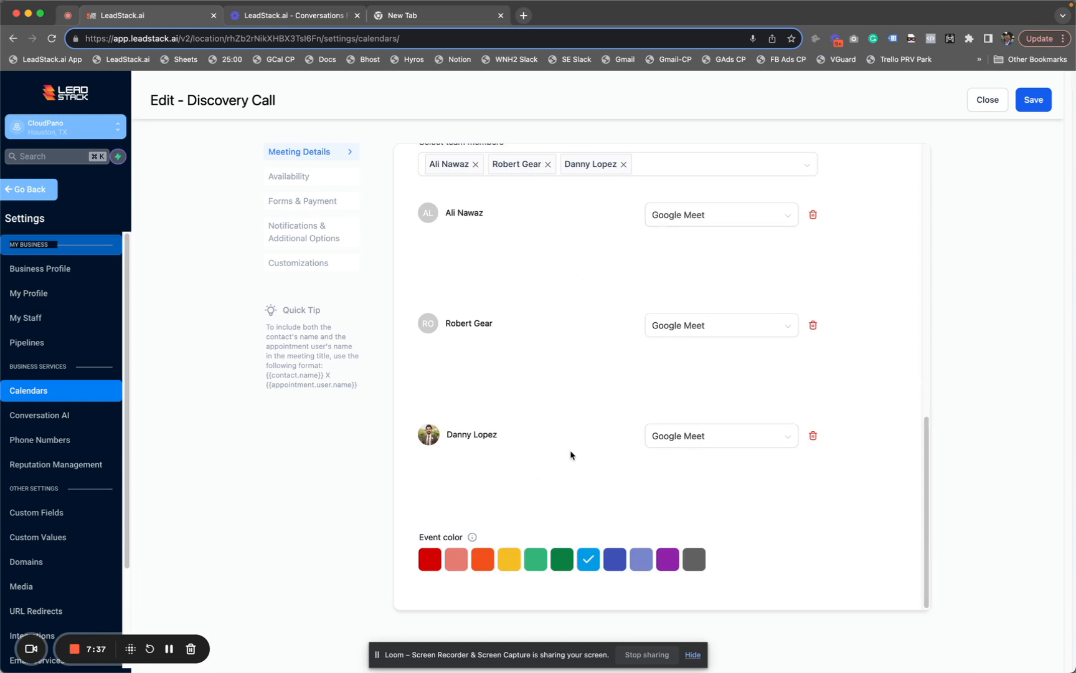
pyautogui.scroll(3, 569, 454)
pyautogui.click(648, 311)
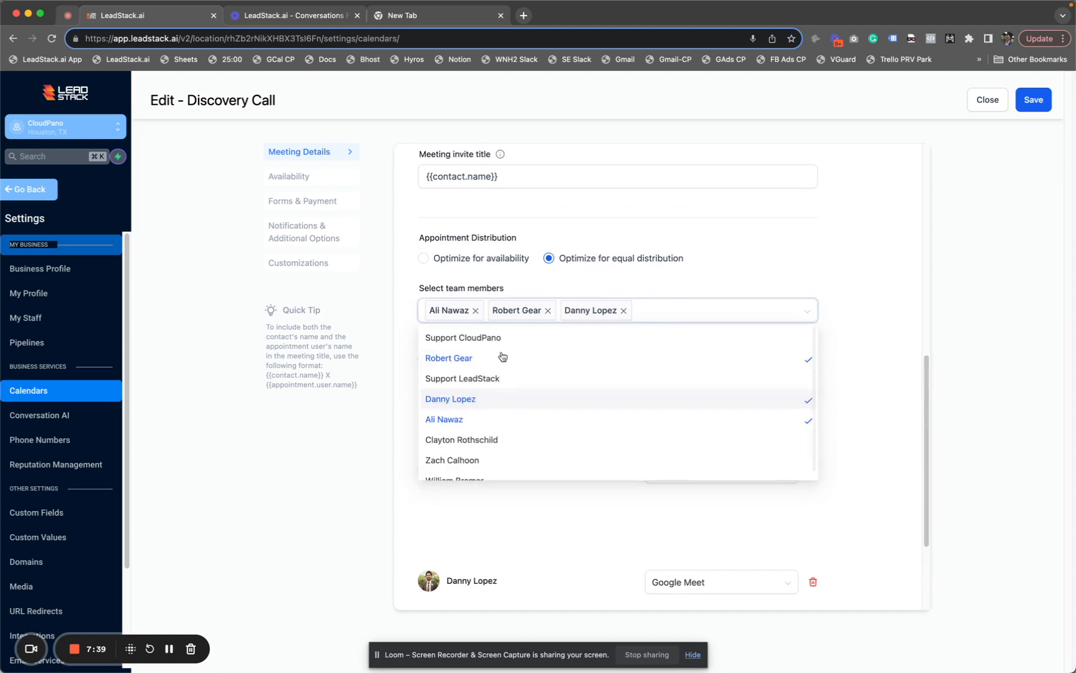
pyautogui.click(369, 458)
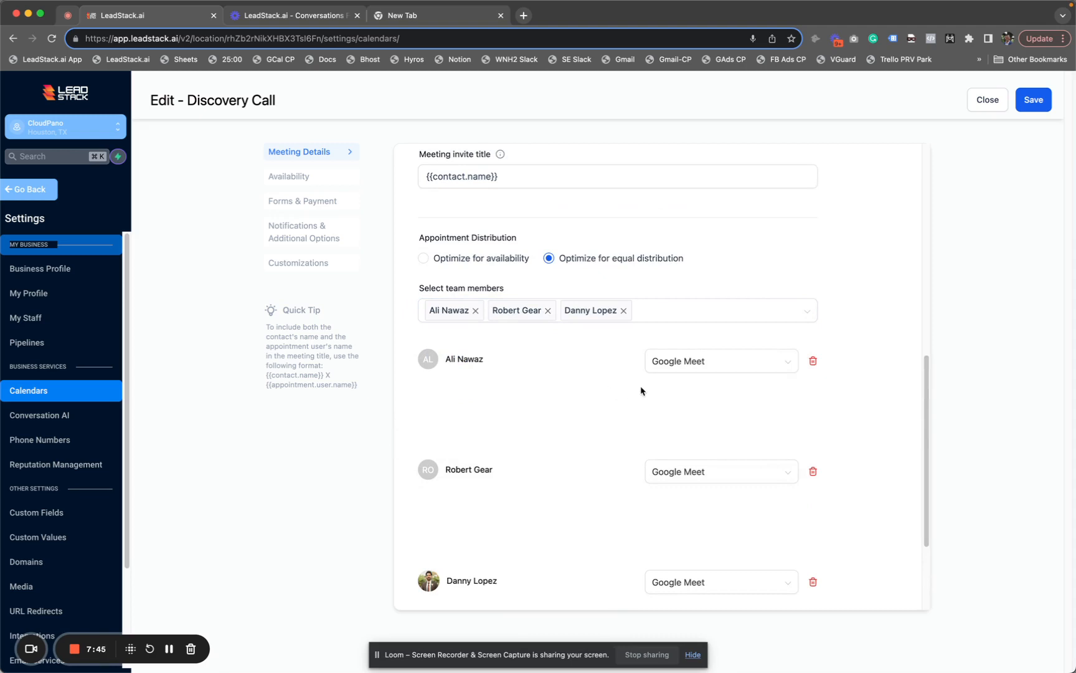
pyautogui.scroll(-3, 586, 408)
# Change Discovery Call's minimum scheduling notice from 2 to 5 hours in Availability
pyautogui.click(322, 181)
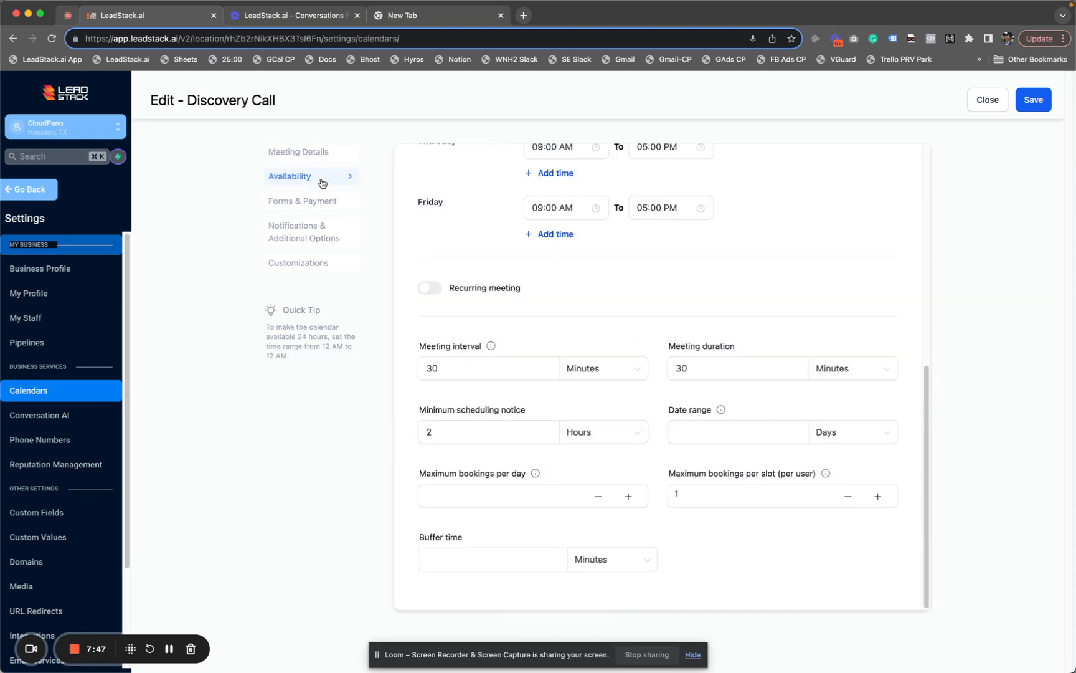
pyautogui.scroll(7, 727, 520)
pyautogui.scroll(-3, 729, 497)
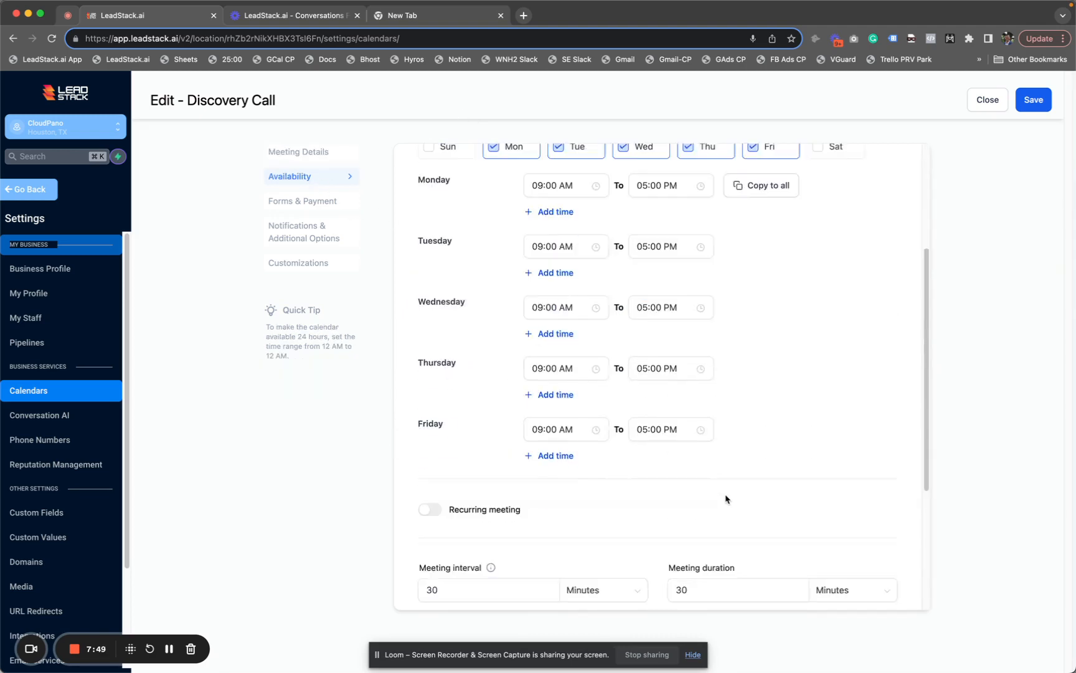
pyautogui.scroll(1, 730, 503)
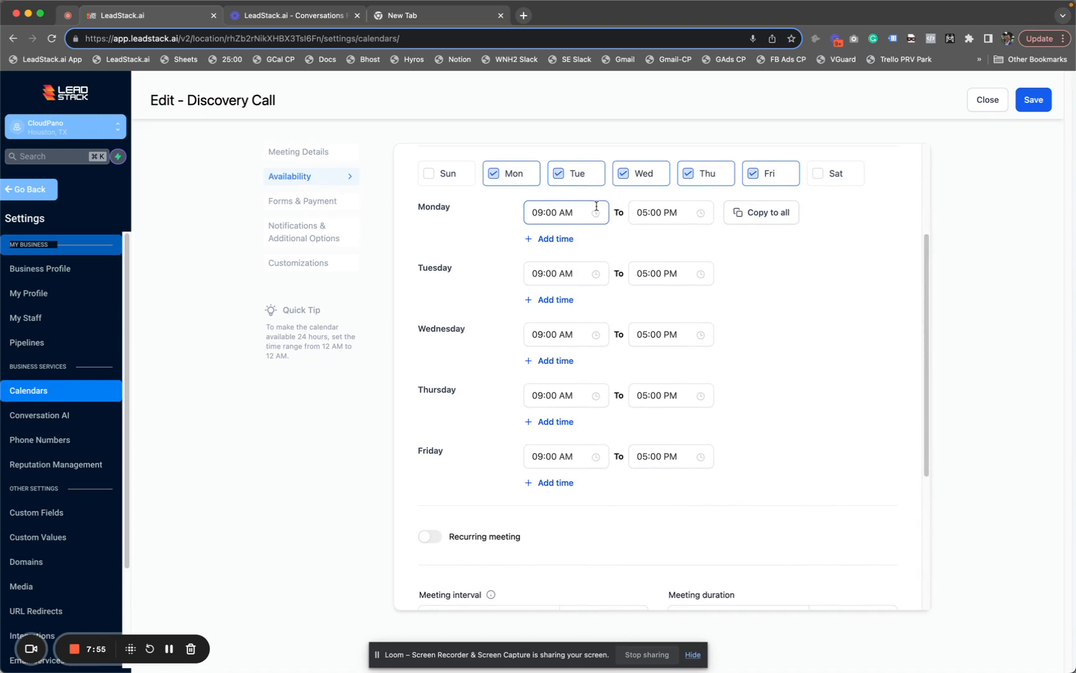
pyautogui.scroll(-5, 758, 386)
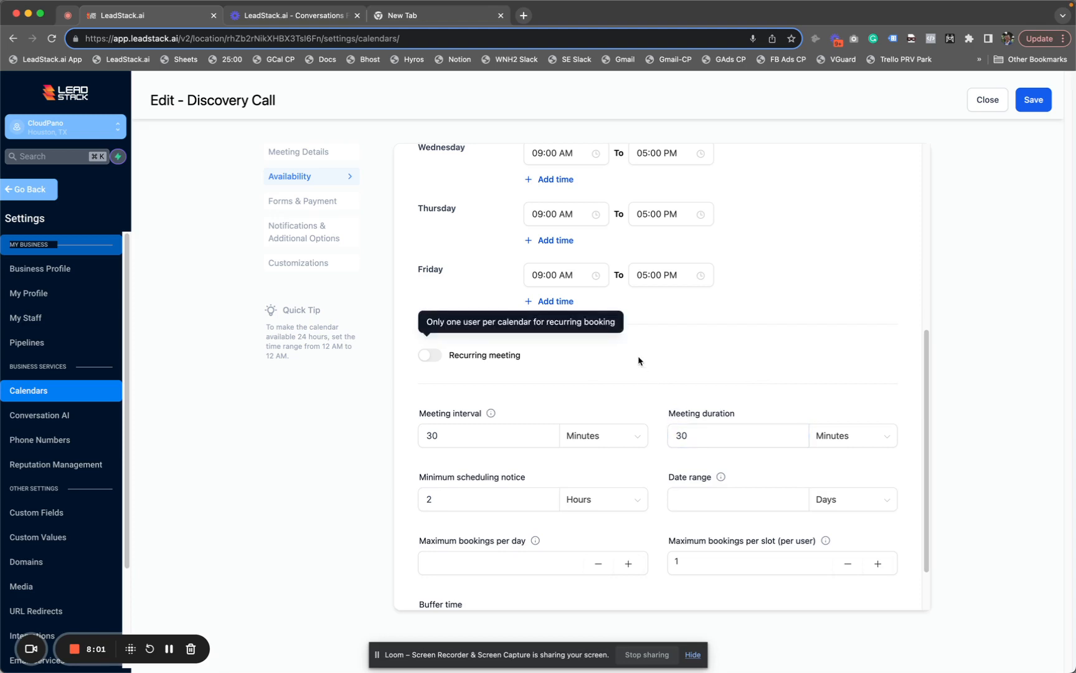
pyautogui.scroll(-2, 667, 387)
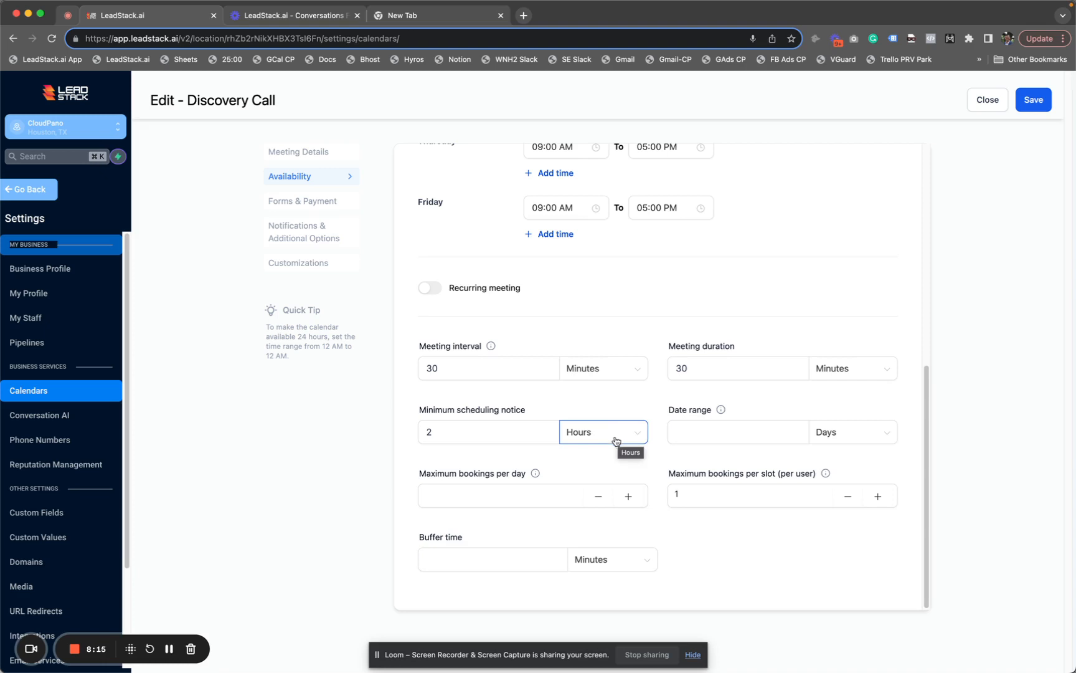
pyautogui.click(452, 434)
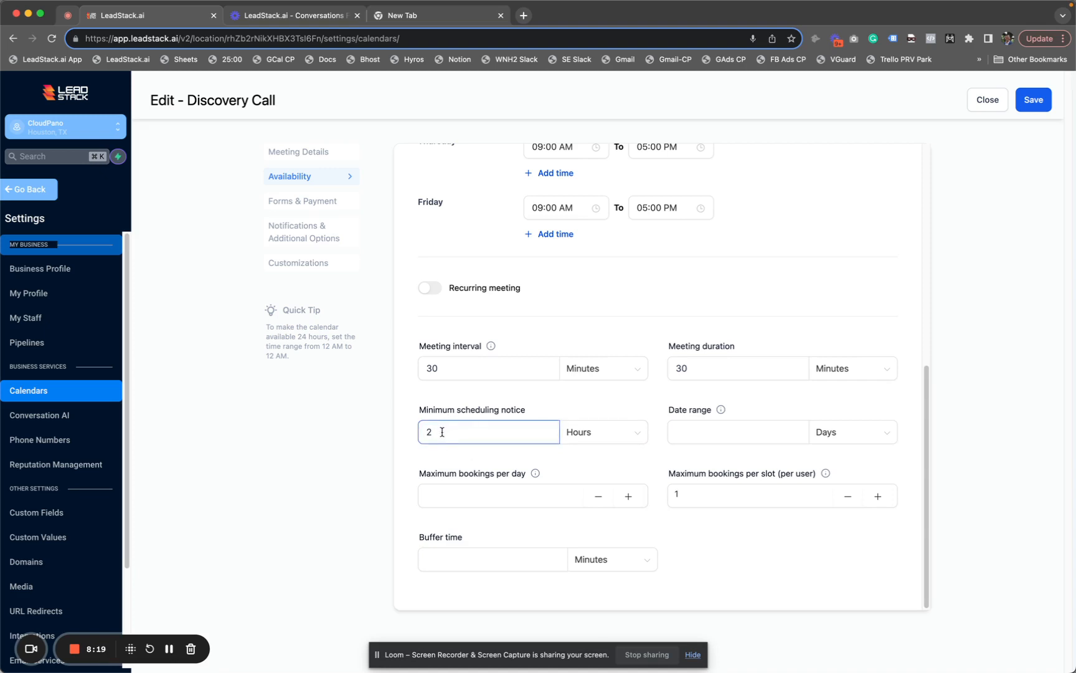
pyautogui.press('BackSpace')
pyautogui.click(327, 210)
# Keep the Default booking form for the Discovery Call
pyautogui.scroll(4, 728, 360)
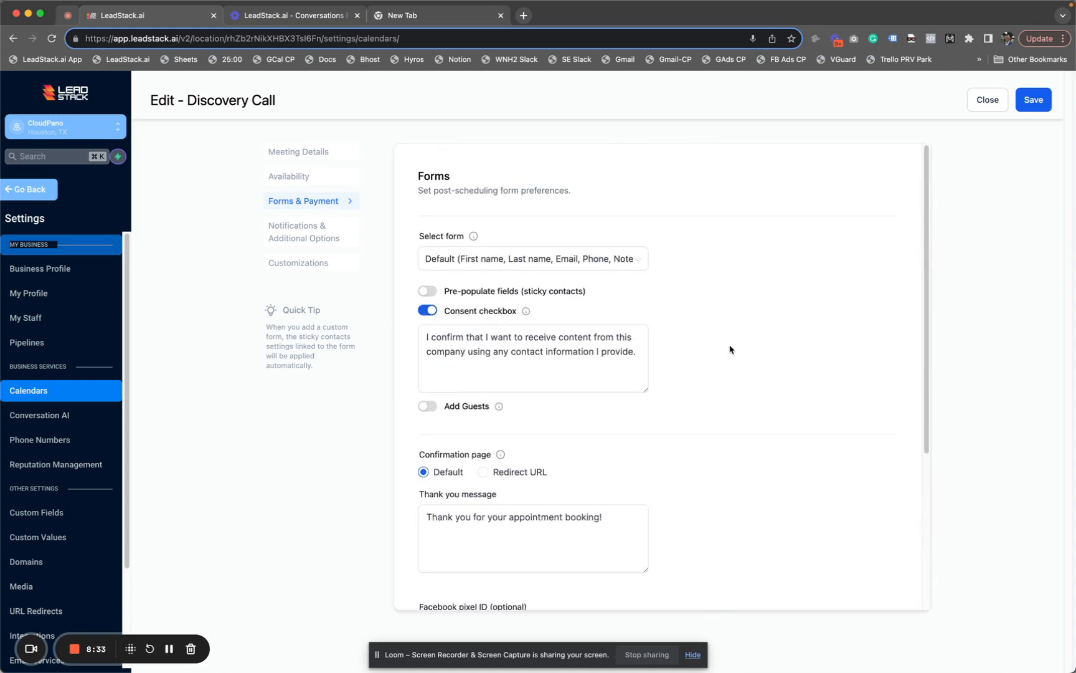
pyautogui.click(593, 262)
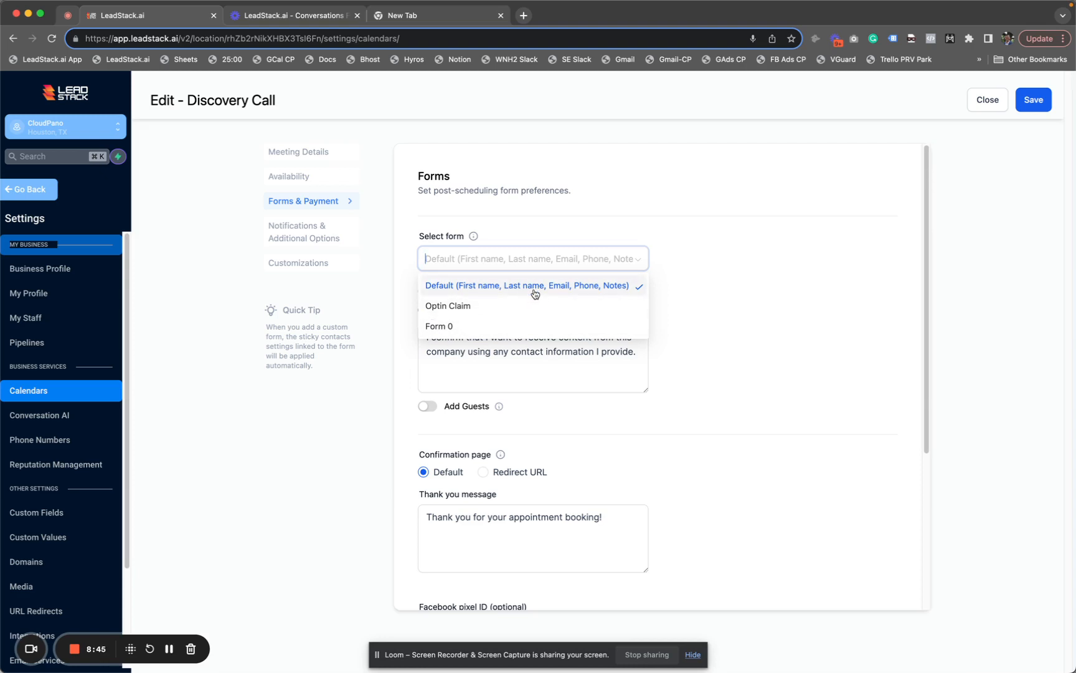
pyautogui.click(790, 269)
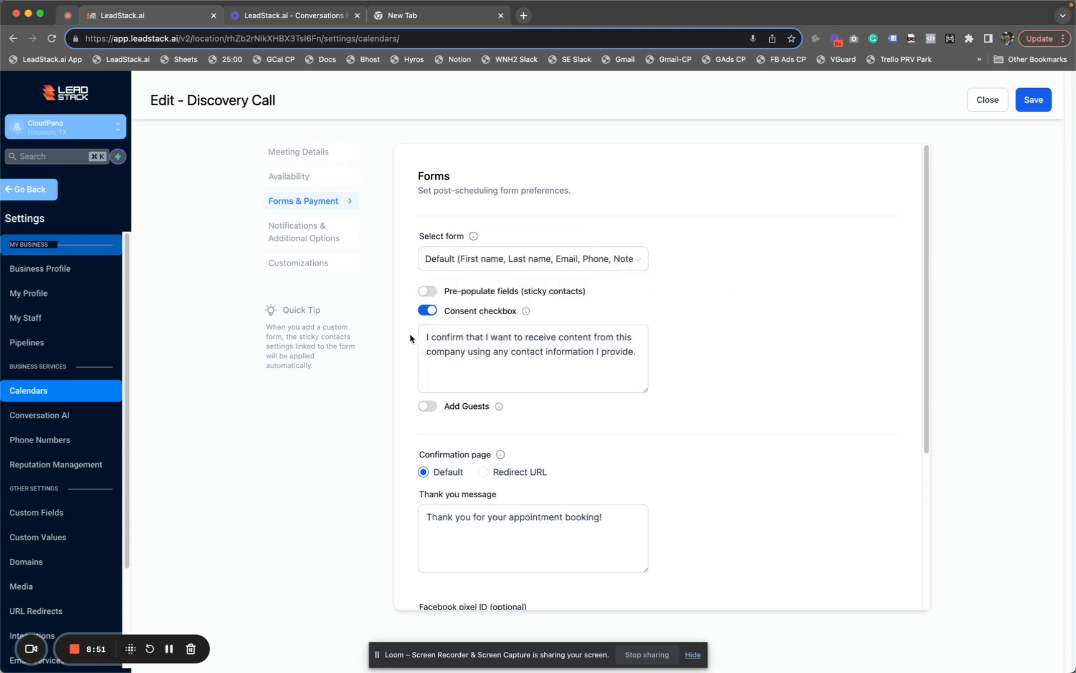
# Set the confirmation page to Redirect URL and bring up Notifications & Additional Options
pyautogui.scroll(-3, 520, 347)
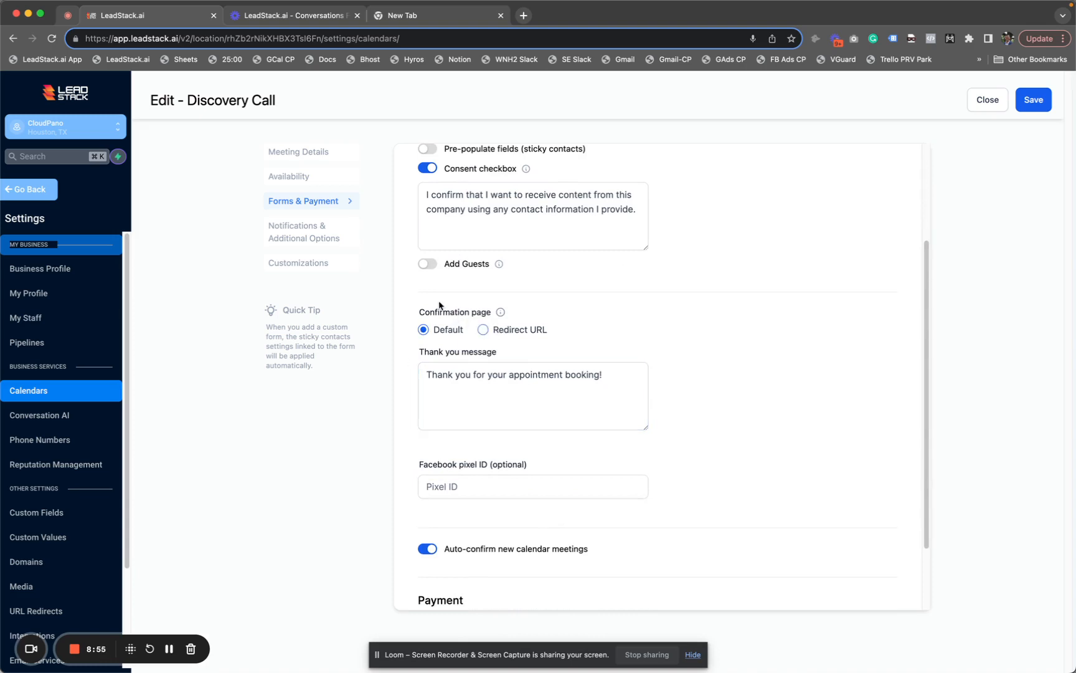
pyautogui.click(486, 332)
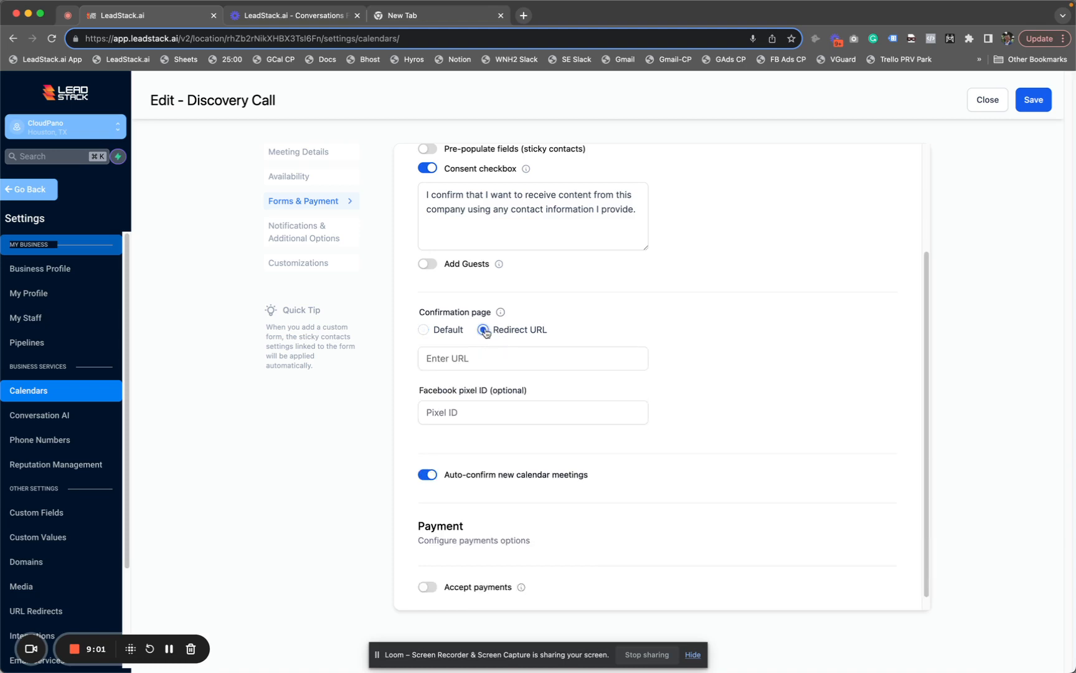
pyautogui.click(464, 359)
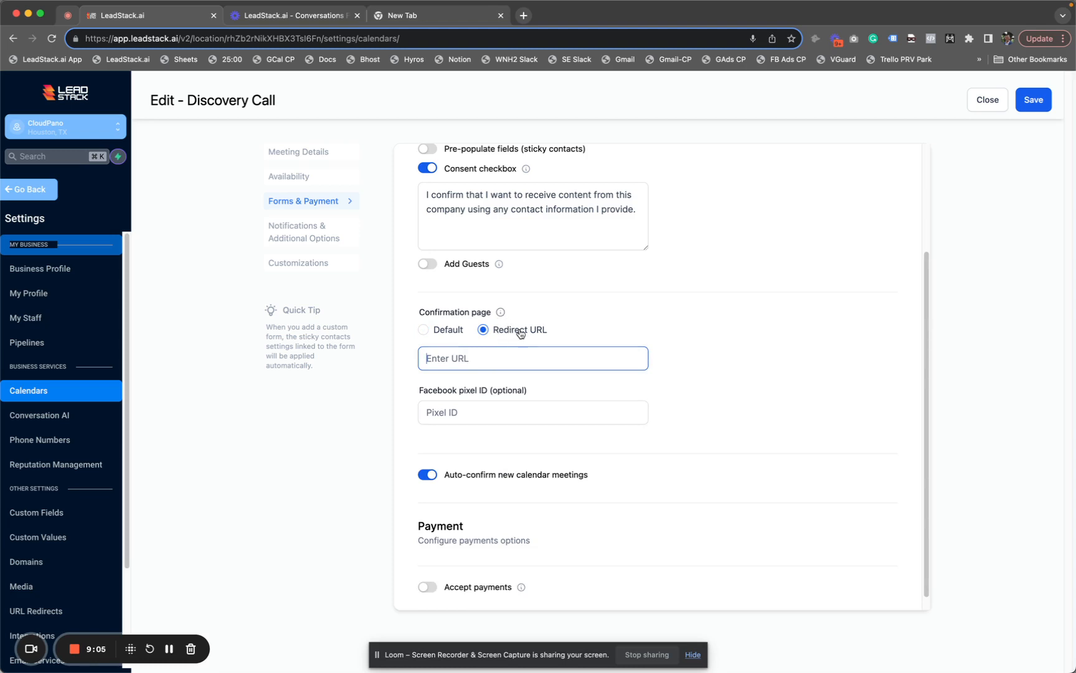
pyautogui.scroll(-1, 570, 221)
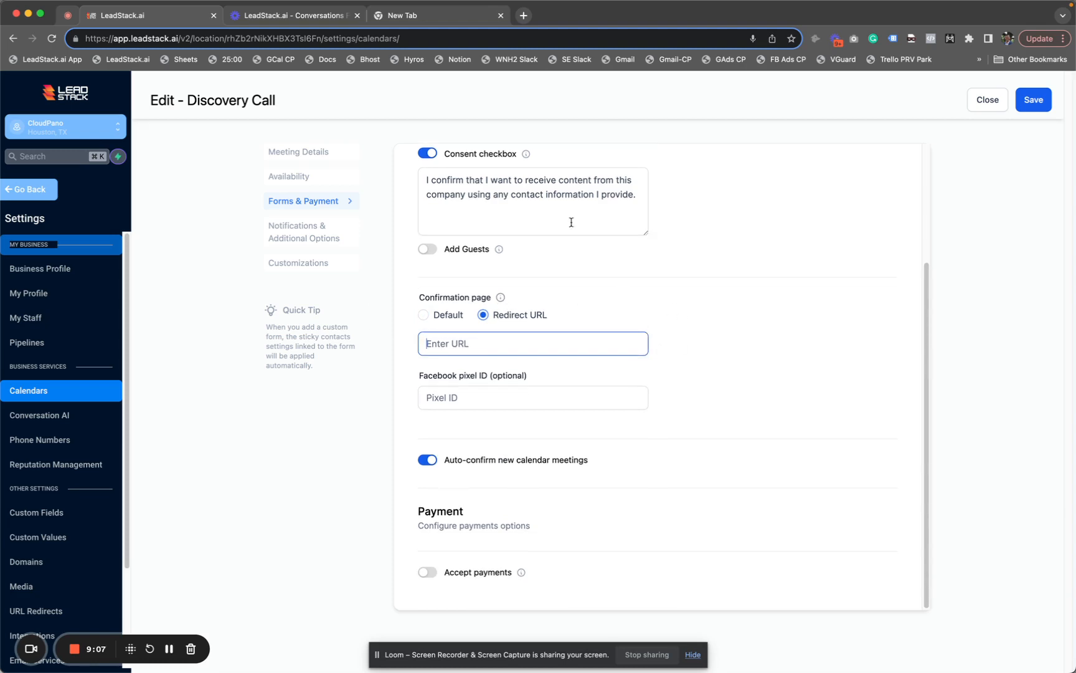
pyautogui.click(305, 232)
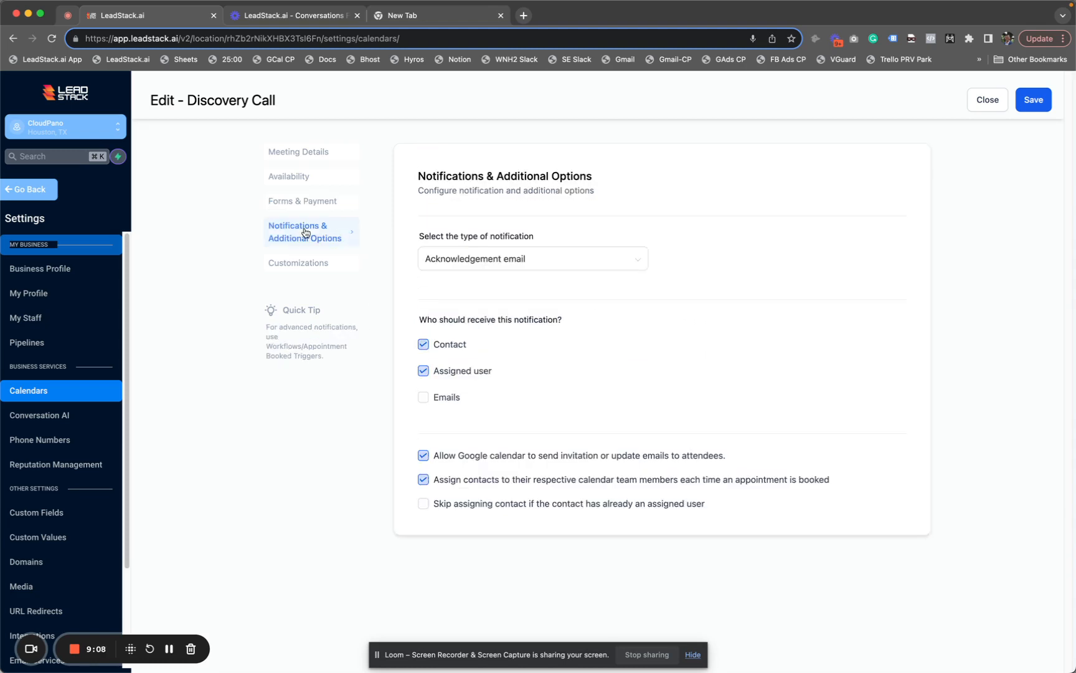
# Check the acknowledgement email notification type unchanged, then show the Customizations section
pyautogui.click(618, 258)
pyautogui.click(618, 258)
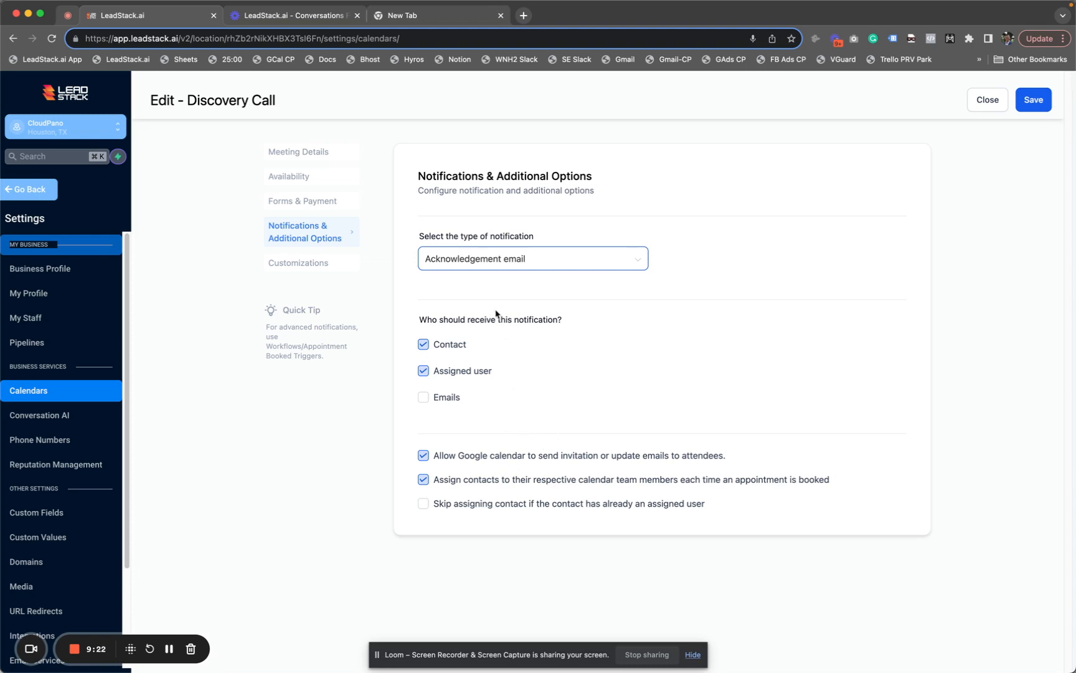
pyautogui.click(292, 266)
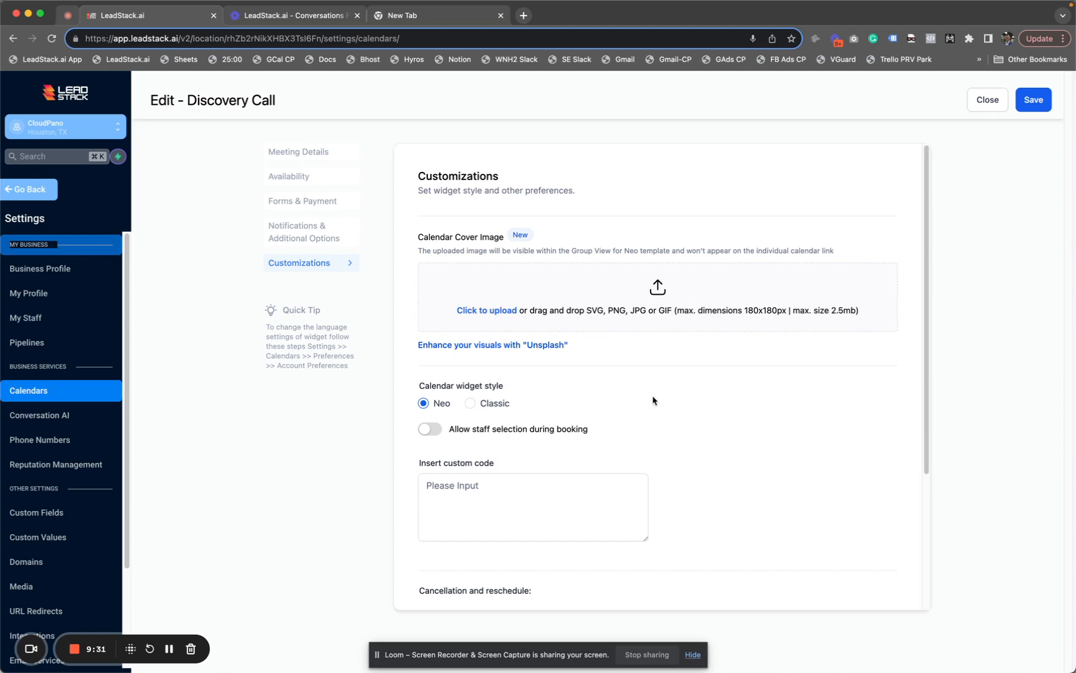
# Review the Additional notes with {{reschedule_link}} and {{cancellation_link}} placeholders, then save the Discovery Call
pyautogui.scroll(-5, 653, 400)
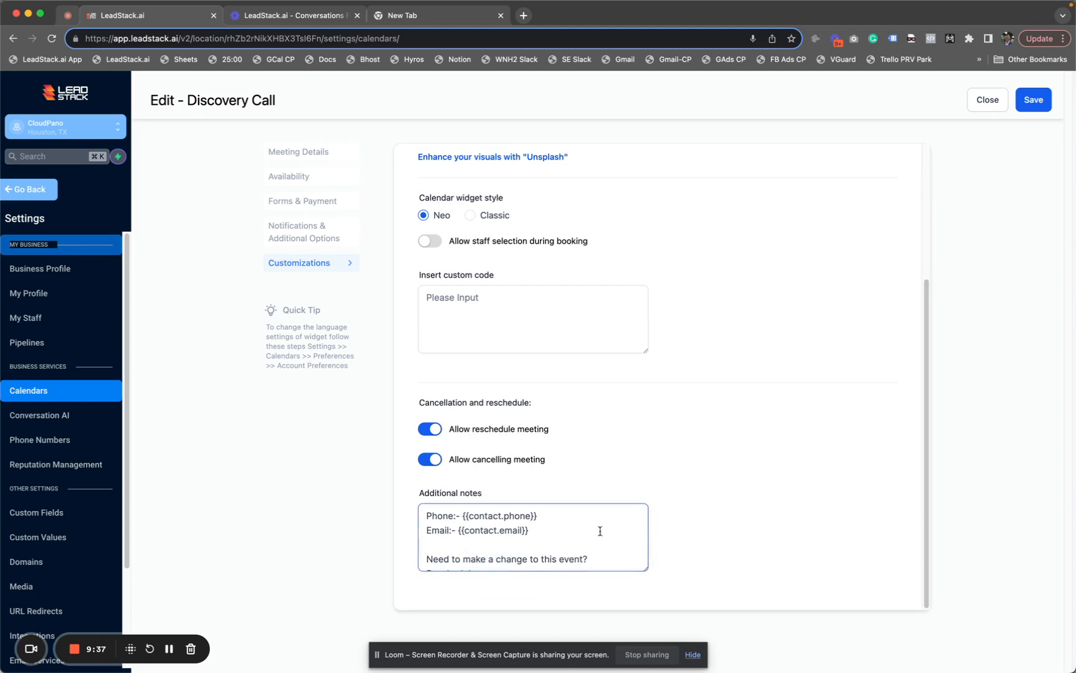
pyautogui.scroll(-2, 600, 532)
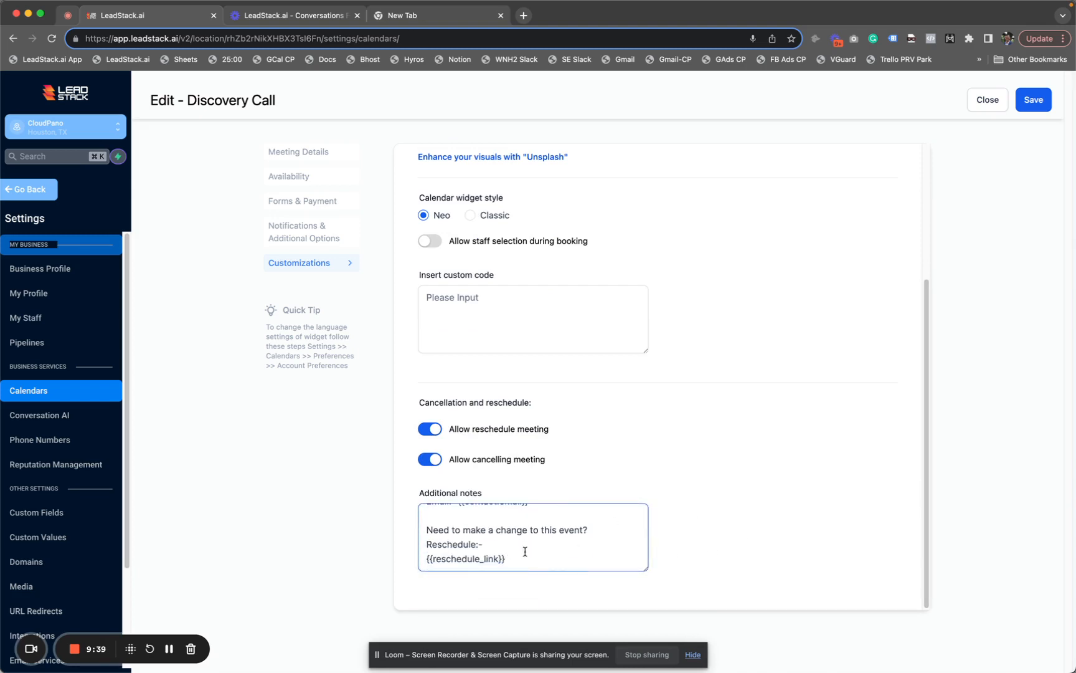
pyautogui.scroll(-3, 570, 551)
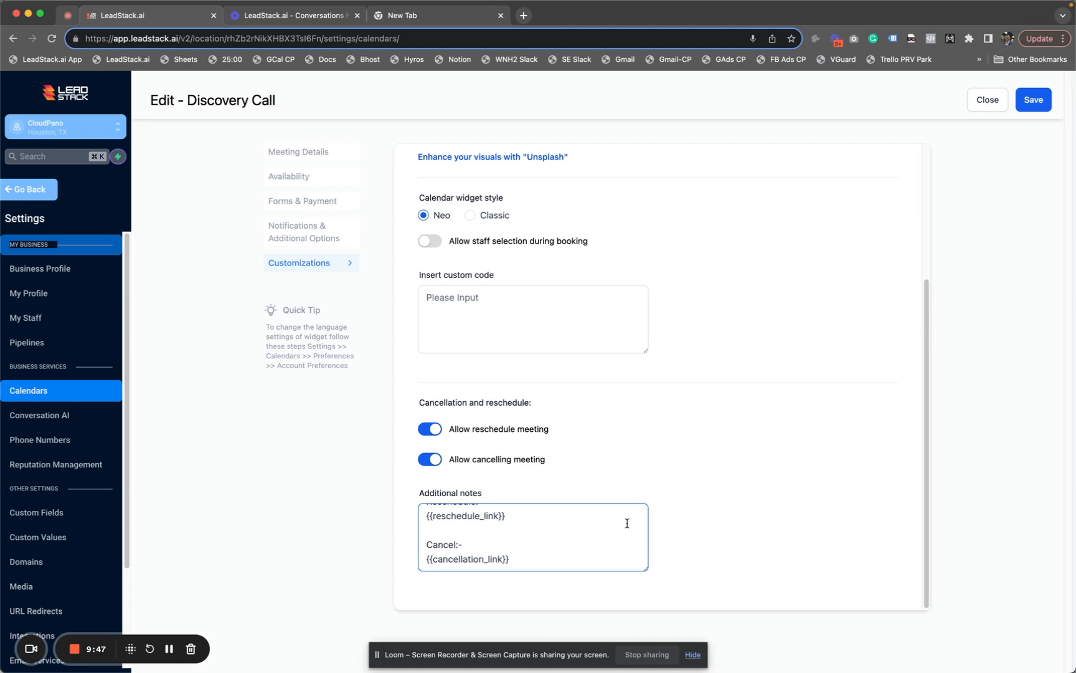
pyautogui.click(1036, 104)
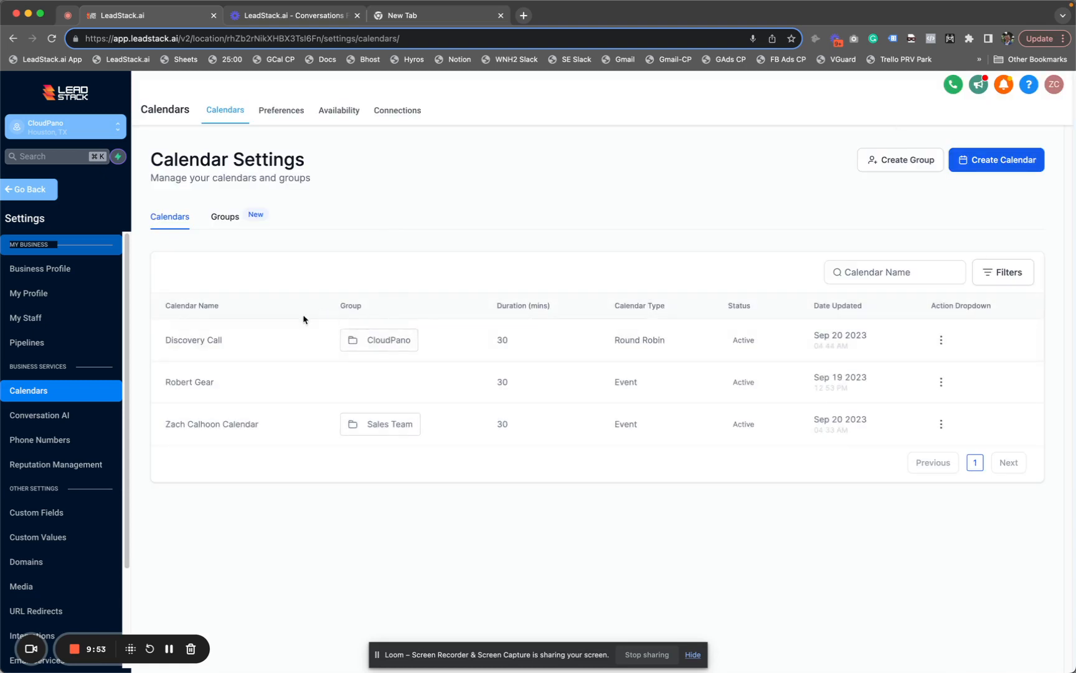
# Copy the Discovery Call's permanent booking link and open a new browser tab
pyautogui.click(941, 340)
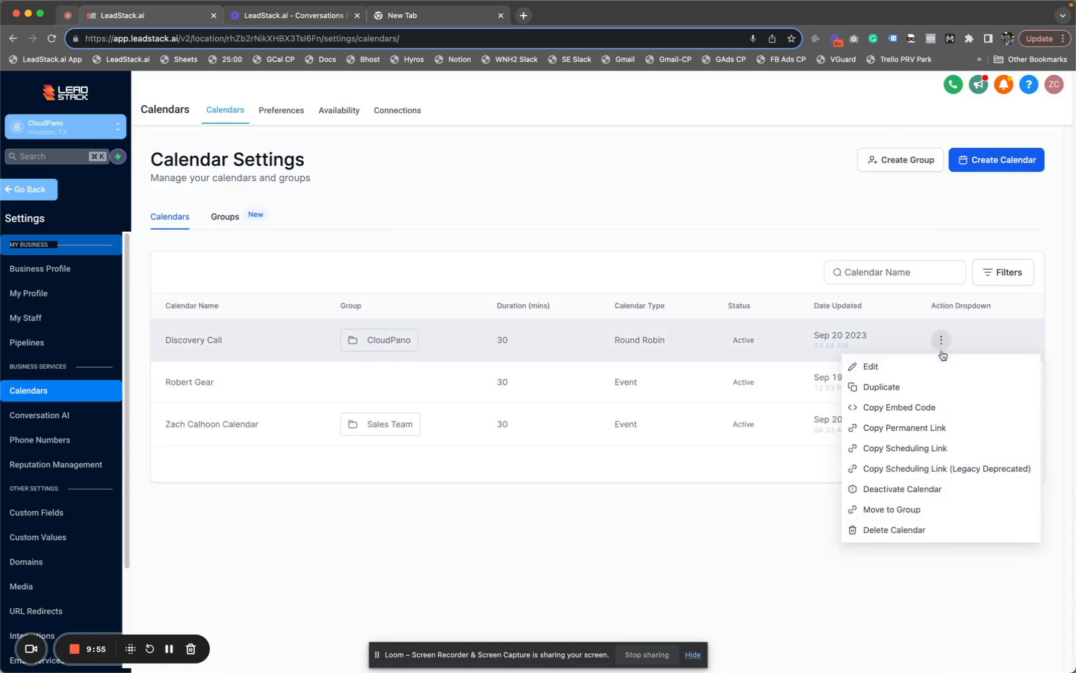
pyautogui.click(907, 428)
pyautogui.click(416, 16)
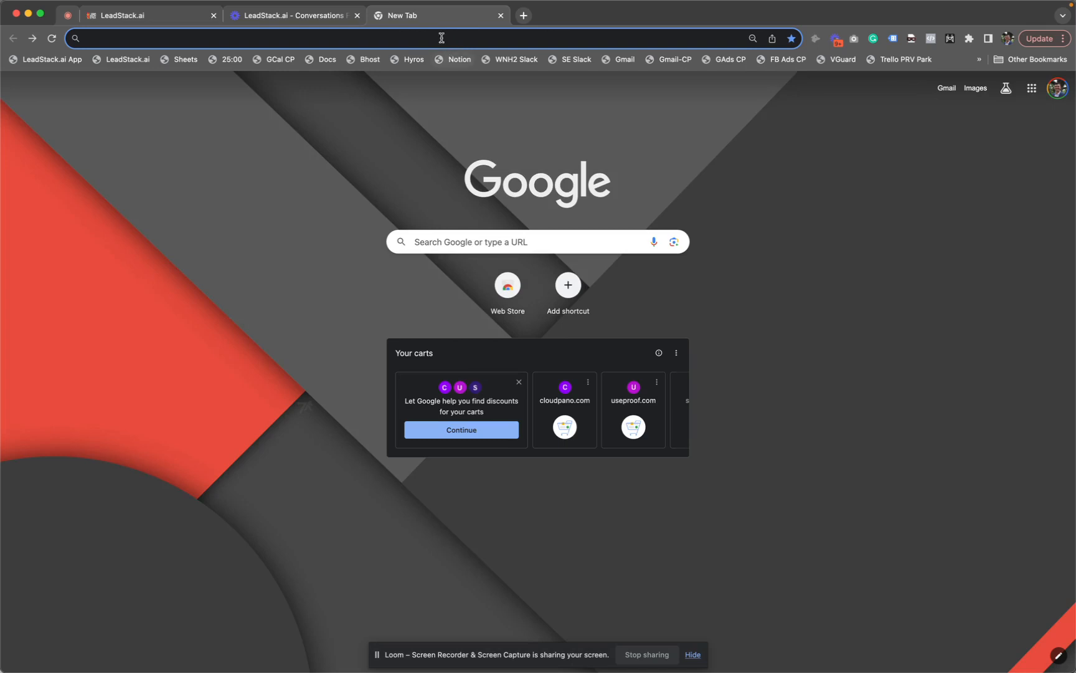
# Load the pasted Discovery Call booking link, choose Wed, Sep 27 at 02:30 PM, then return to LeadStack
pyautogui.press('super+v')
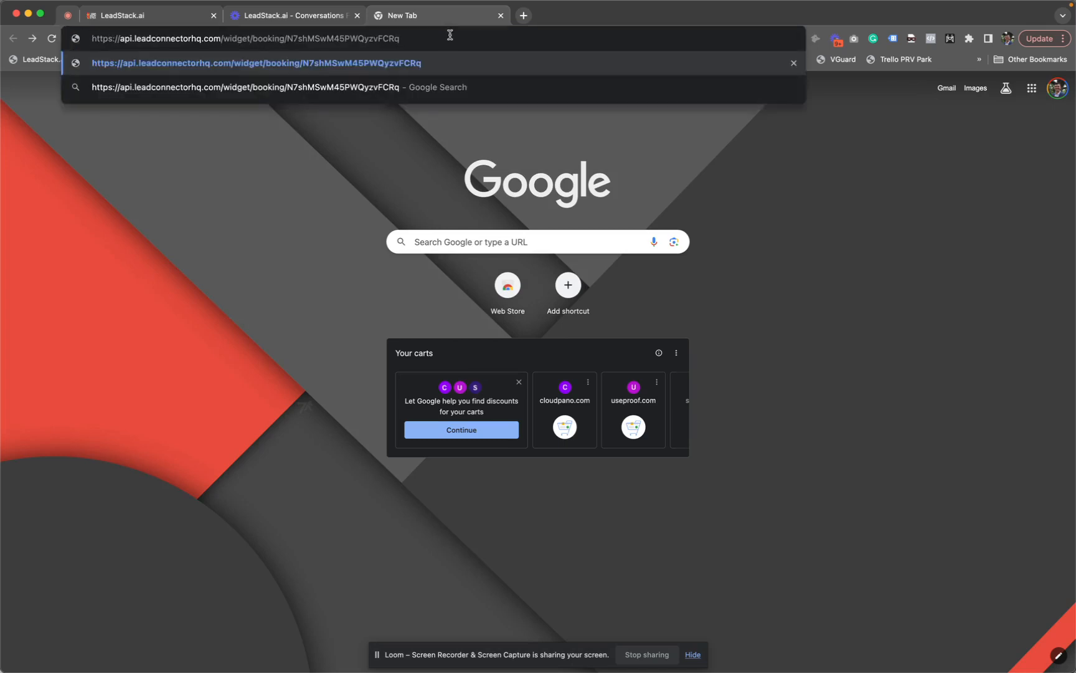
pyautogui.press('Return')
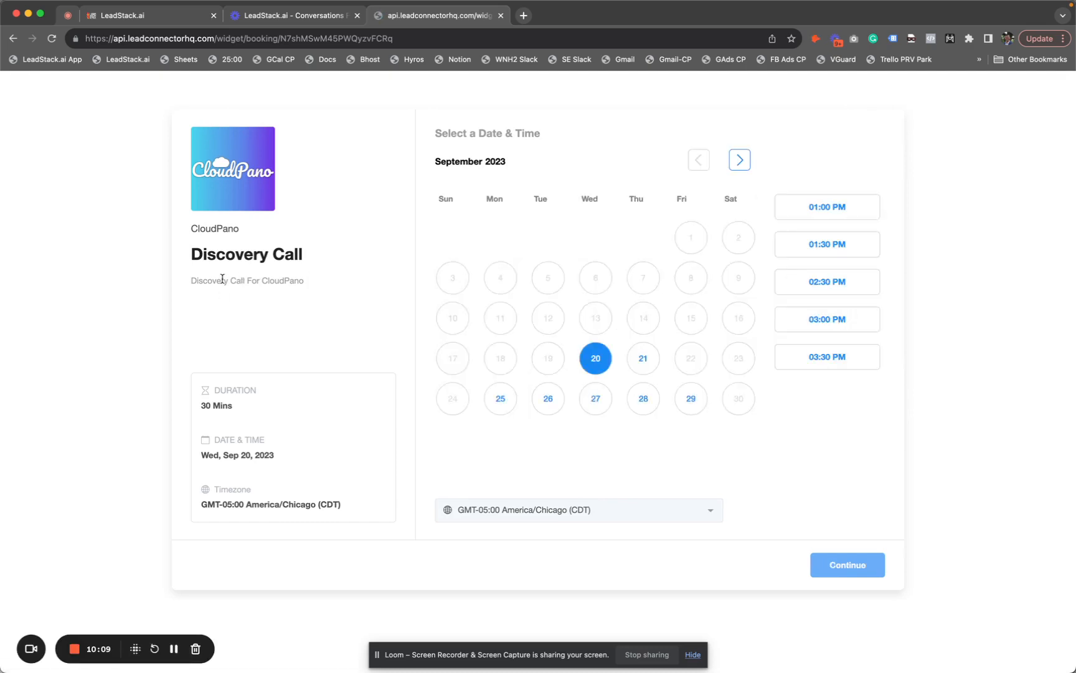
pyautogui.click(644, 360)
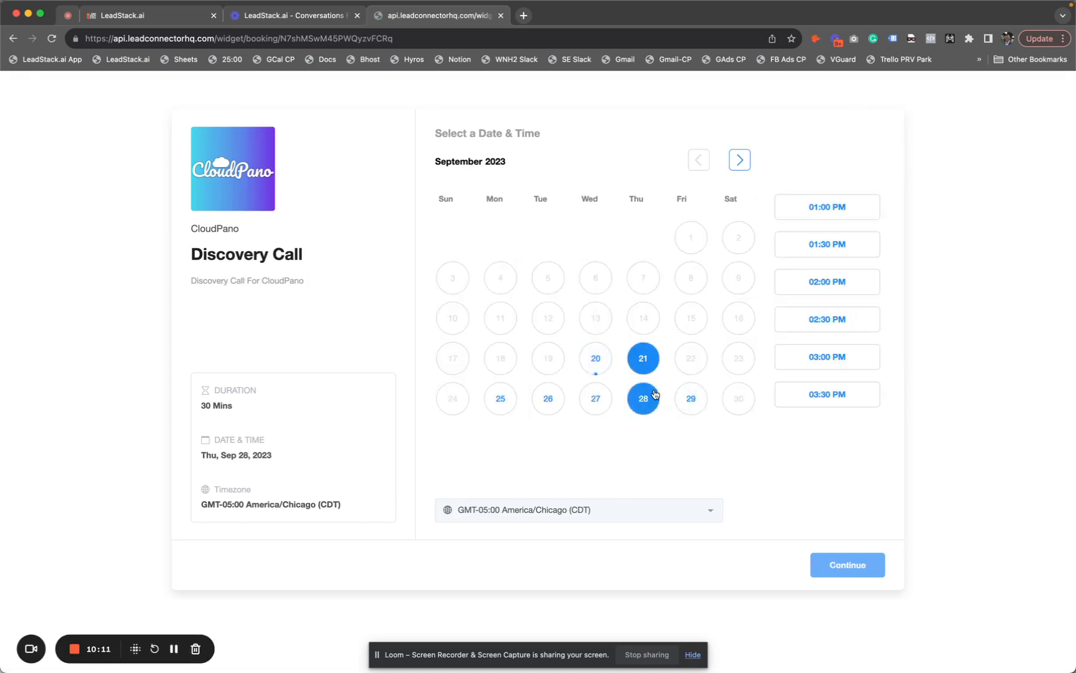
pyautogui.click(691, 399)
pyautogui.click(548, 399)
pyautogui.click(505, 406)
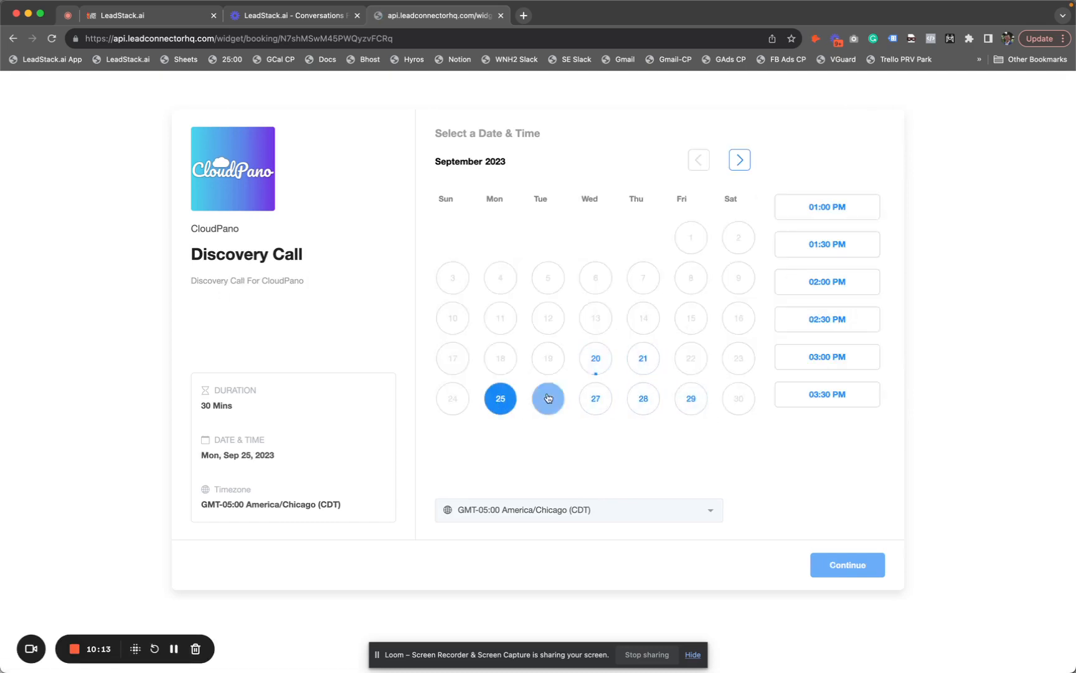
pyautogui.click(548, 400)
pyautogui.click(596, 399)
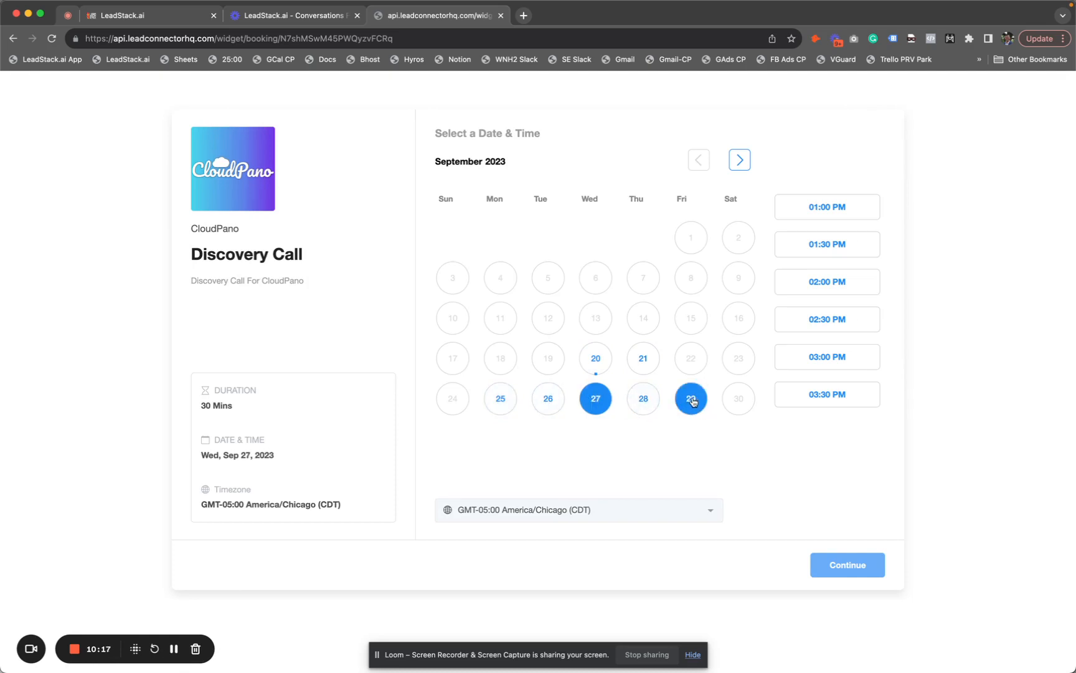
pyautogui.click(846, 321)
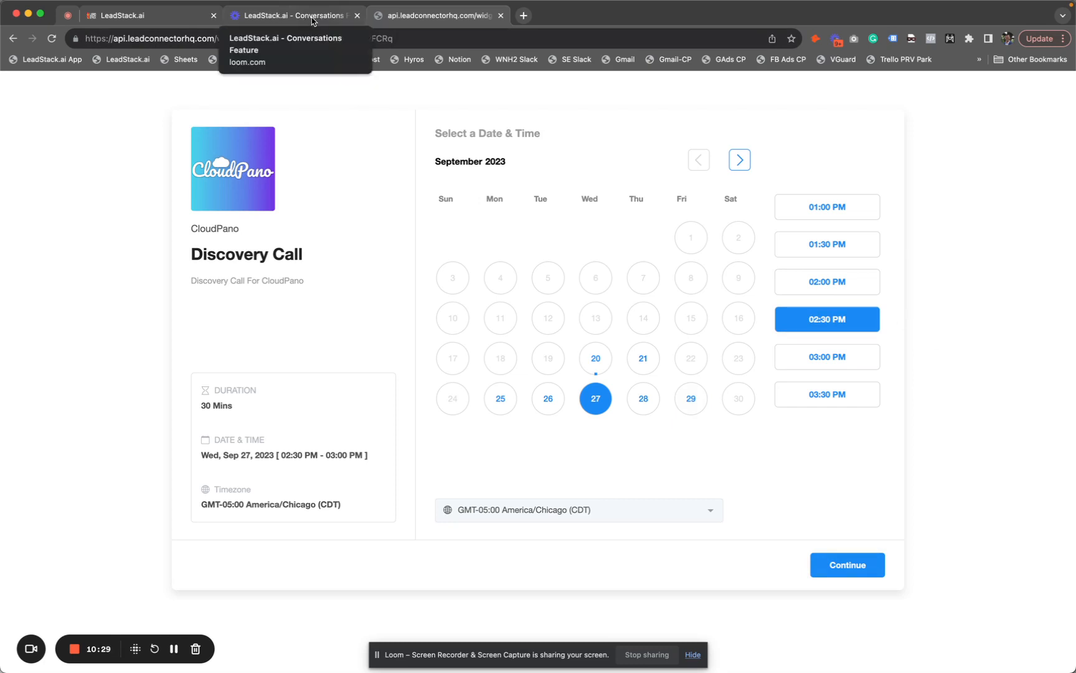
pyautogui.click(156, 21)
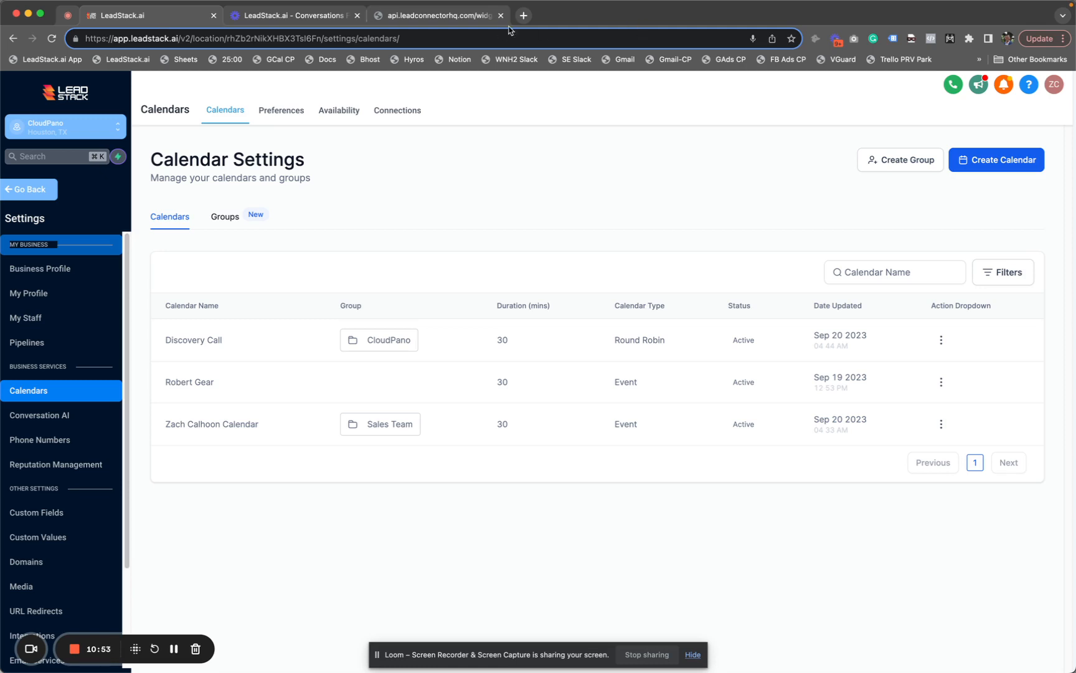
# Open Google Calendar's Sep 17–23 week from the GCal CP bookmark, ending back on LeadStack
pyautogui.click(525, 17)
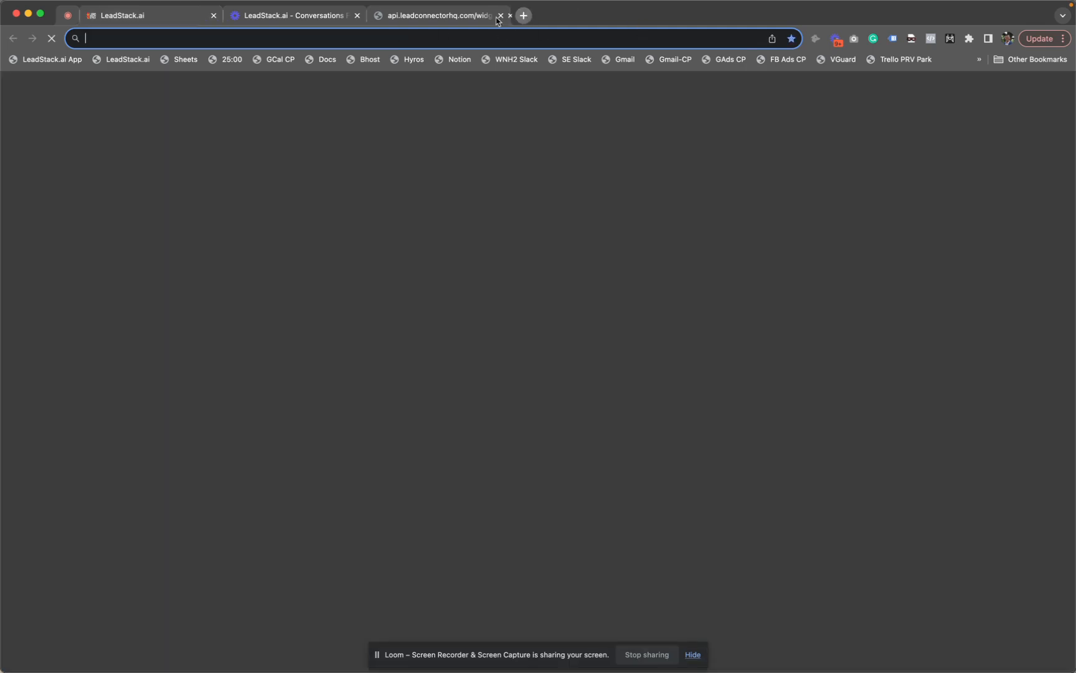
pyautogui.click(272, 60)
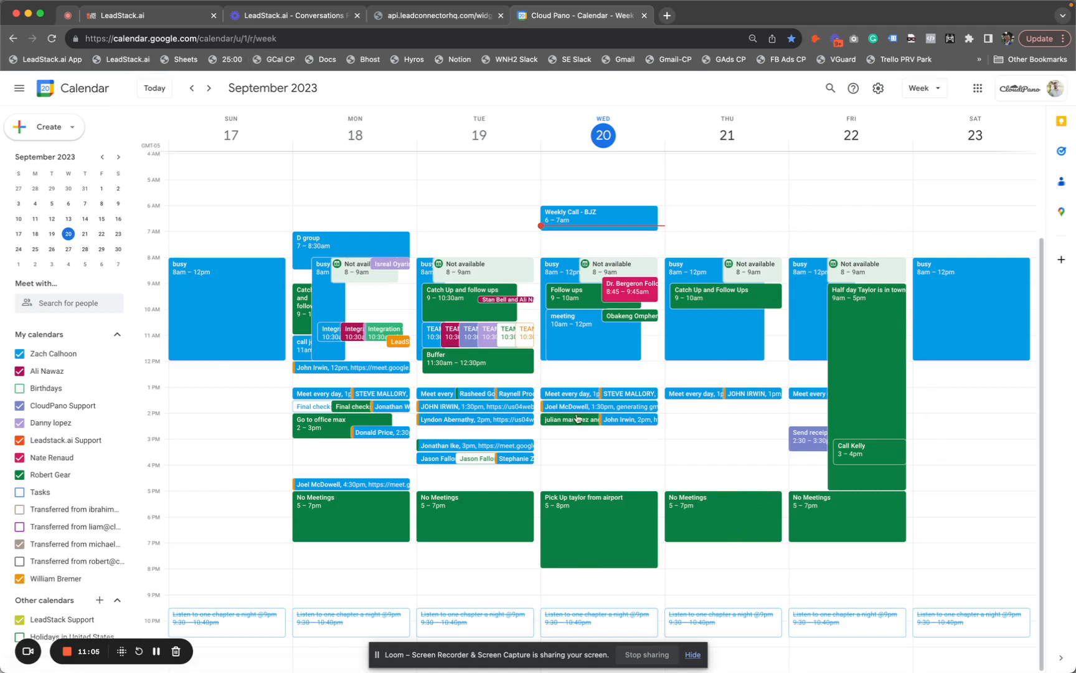
pyautogui.click(142, 19)
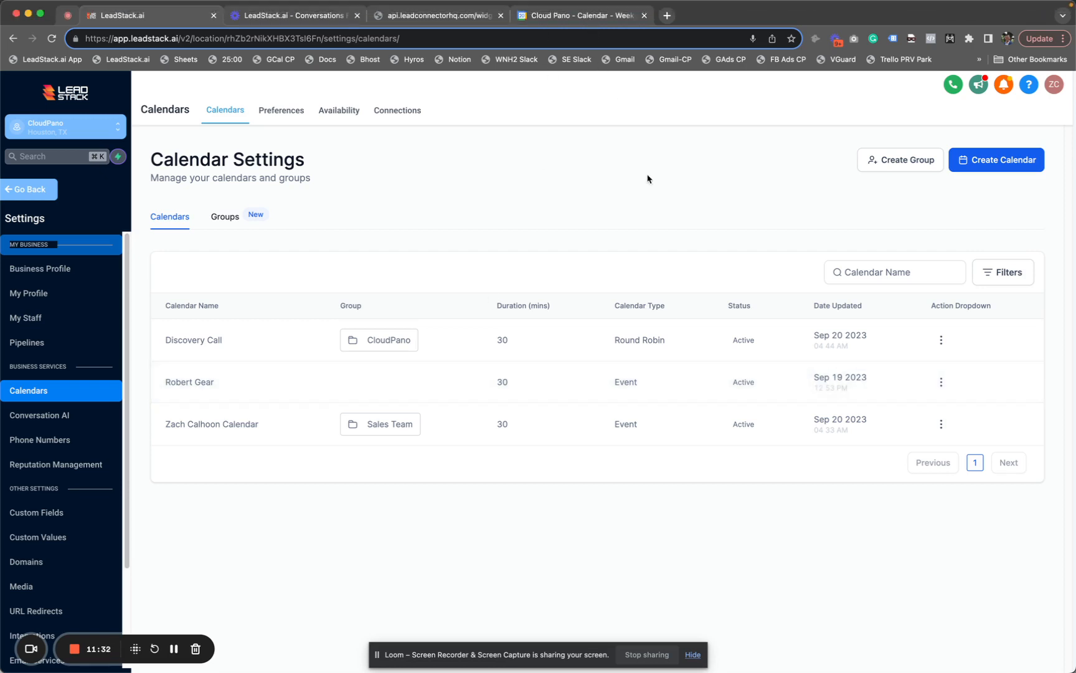
pyautogui.click(609, 19)
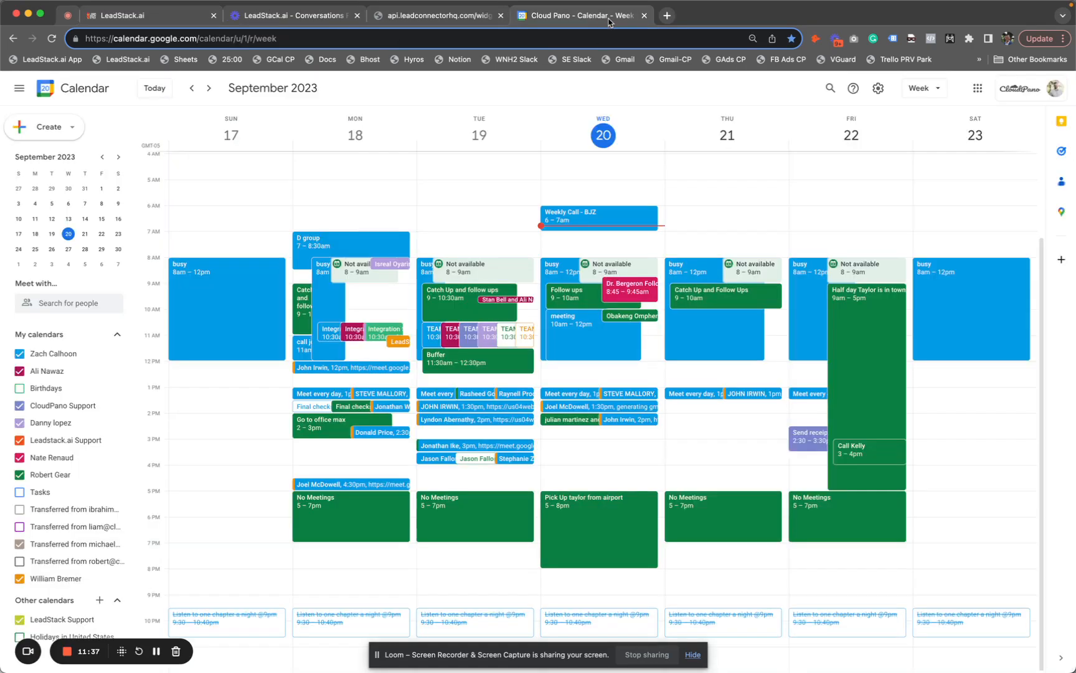
pyautogui.click(158, 19)
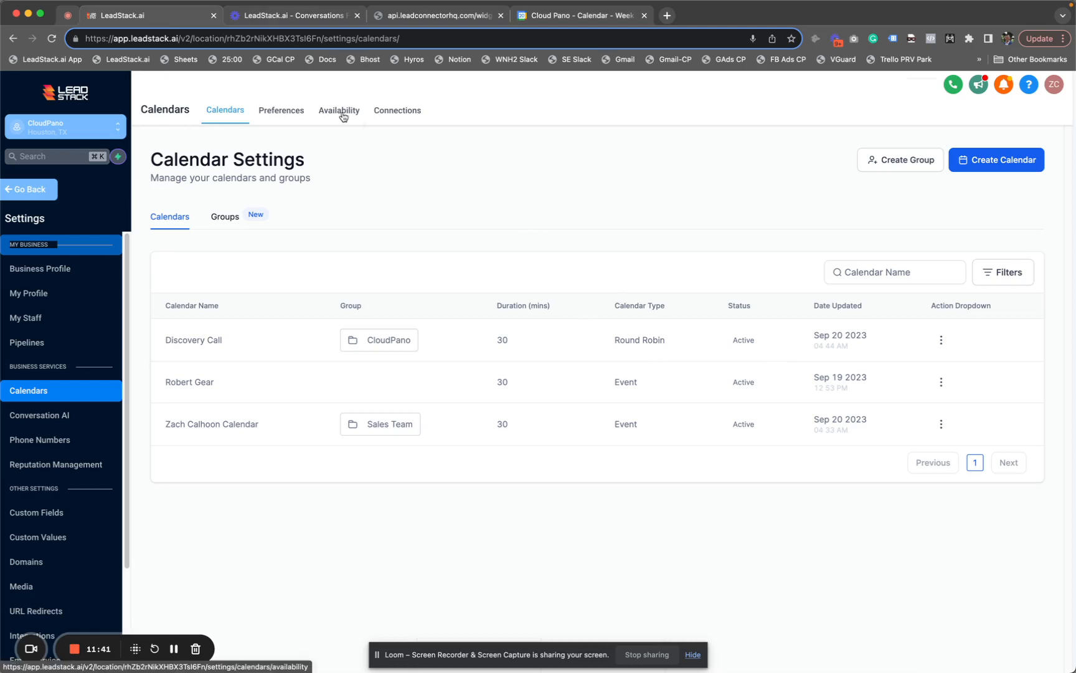
# Look over the Preferences and Availability tabs, then go to the Appointments list
pyautogui.click(278, 118)
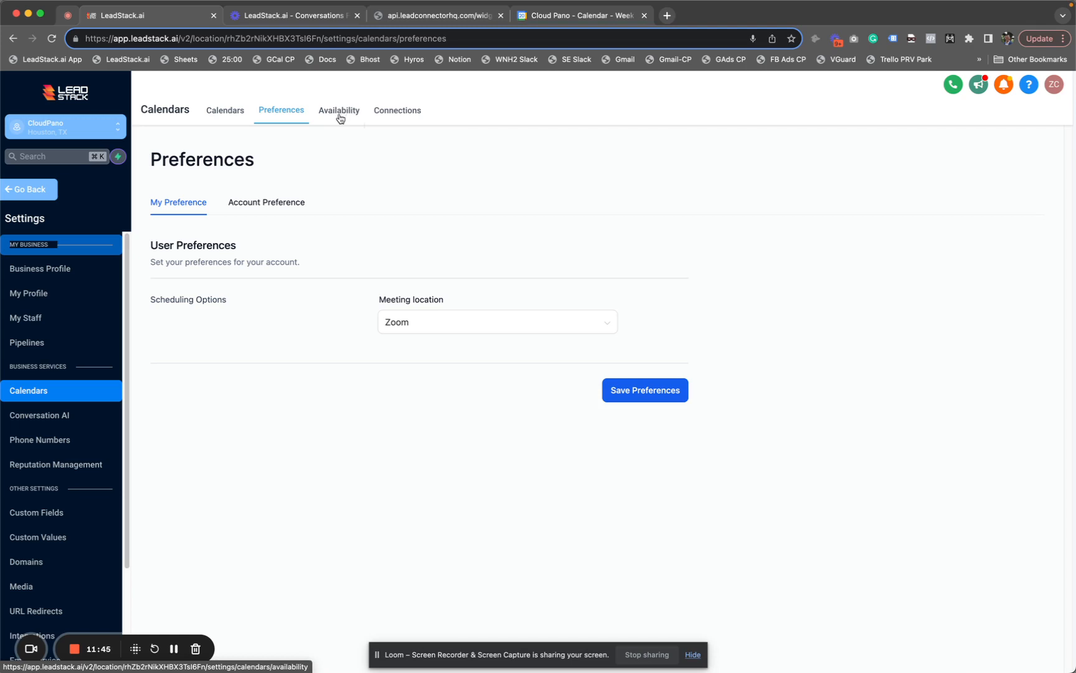
pyautogui.click(339, 119)
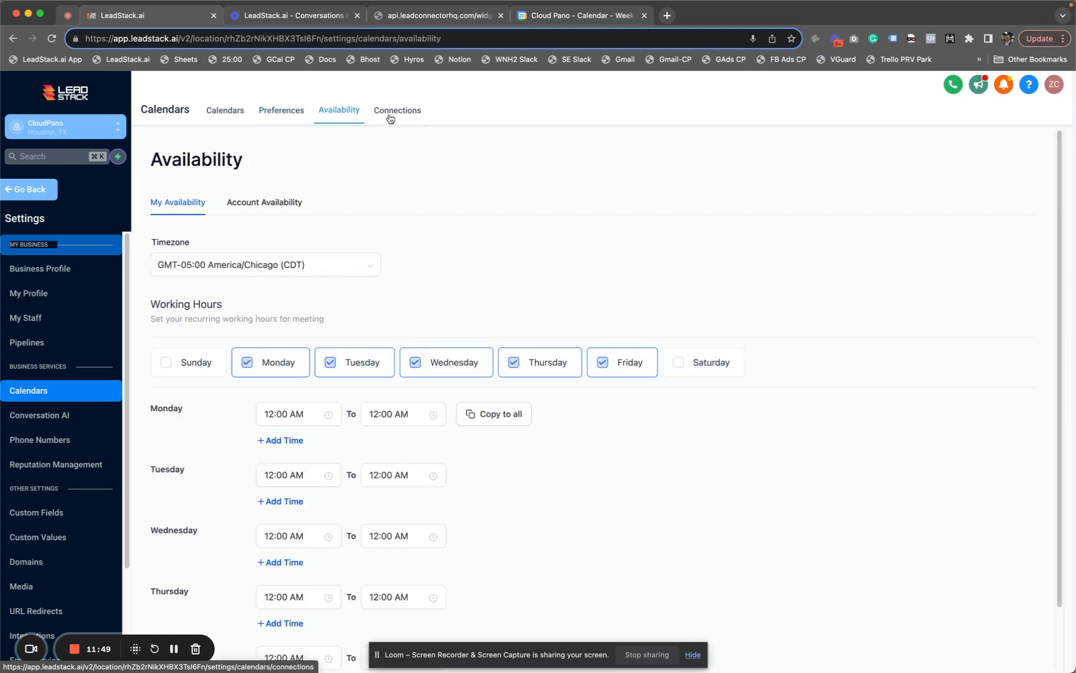
pyautogui.click(26, 190)
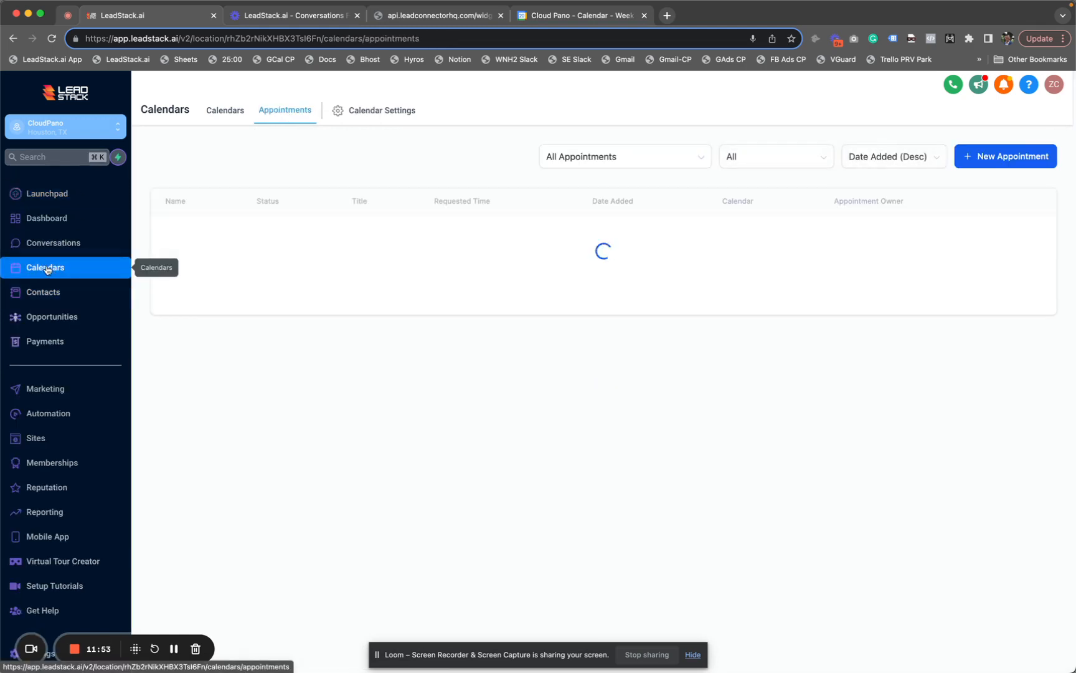
# Switch between the Appointments list and the Sep 17–23 weekly calendar view
pyautogui.click(226, 117)
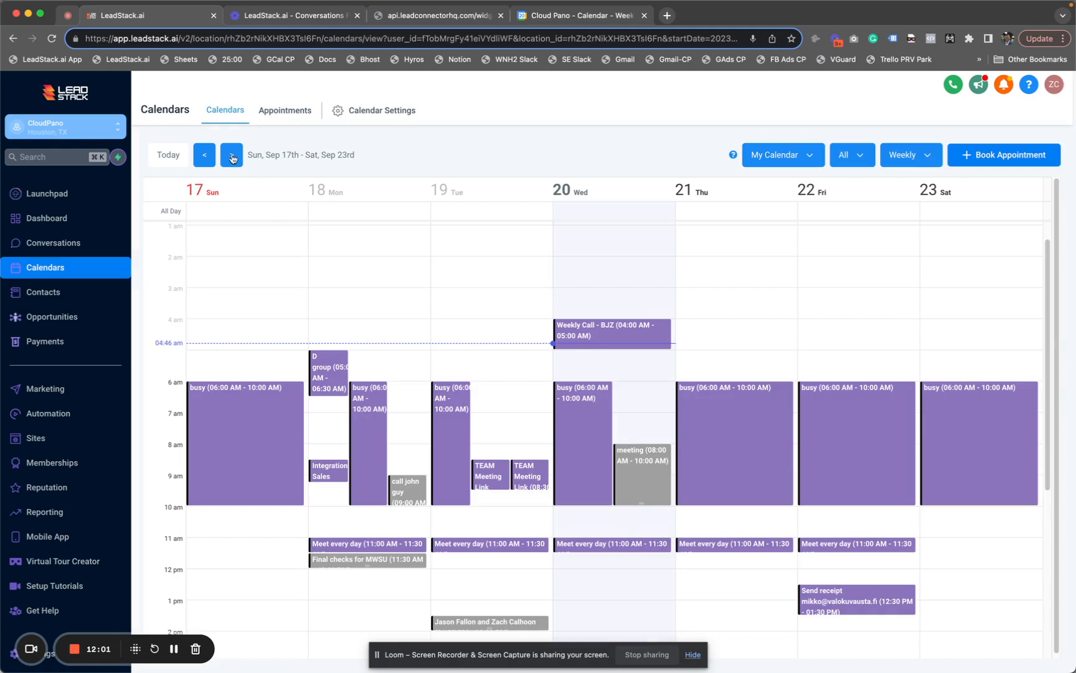
pyautogui.click(285, 114)
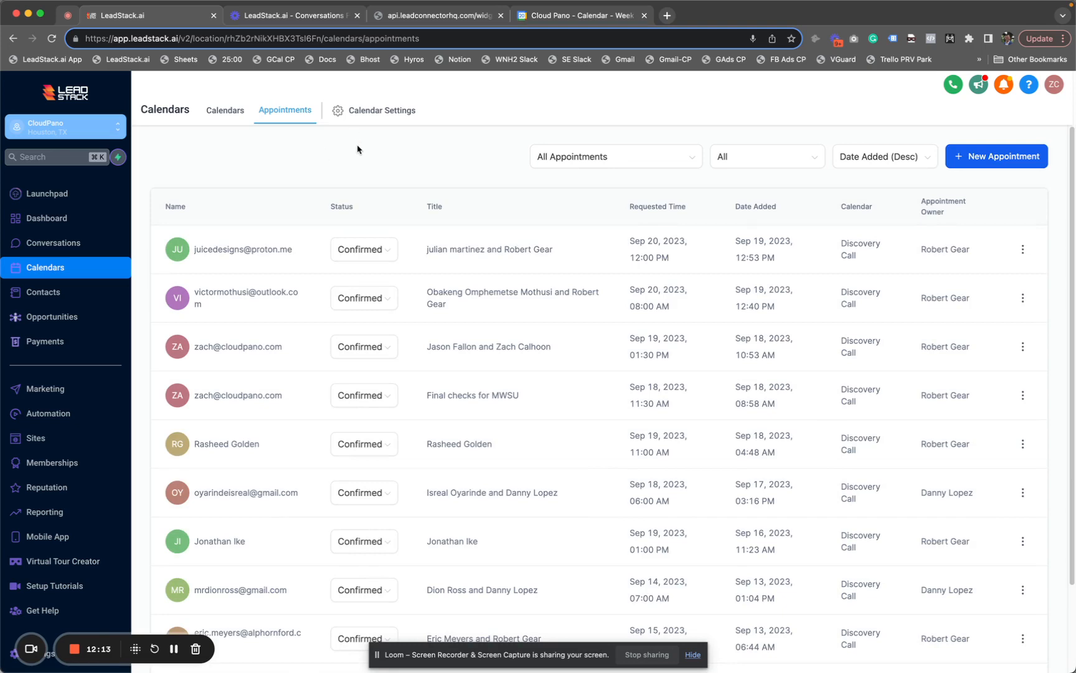
pyautogui.click(215, 124)
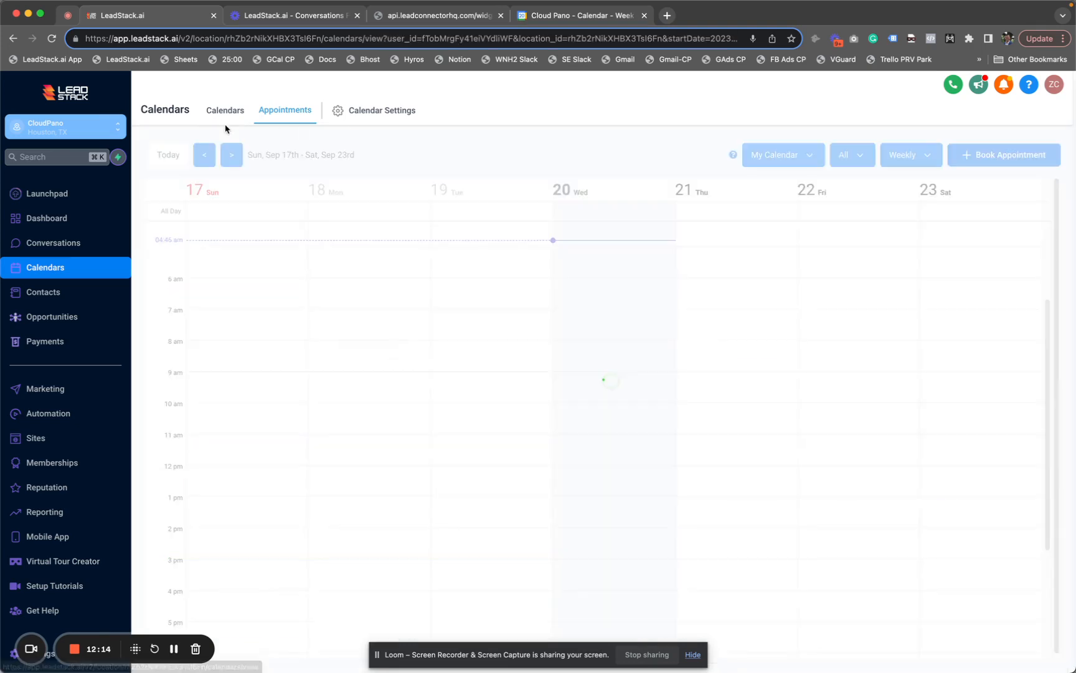